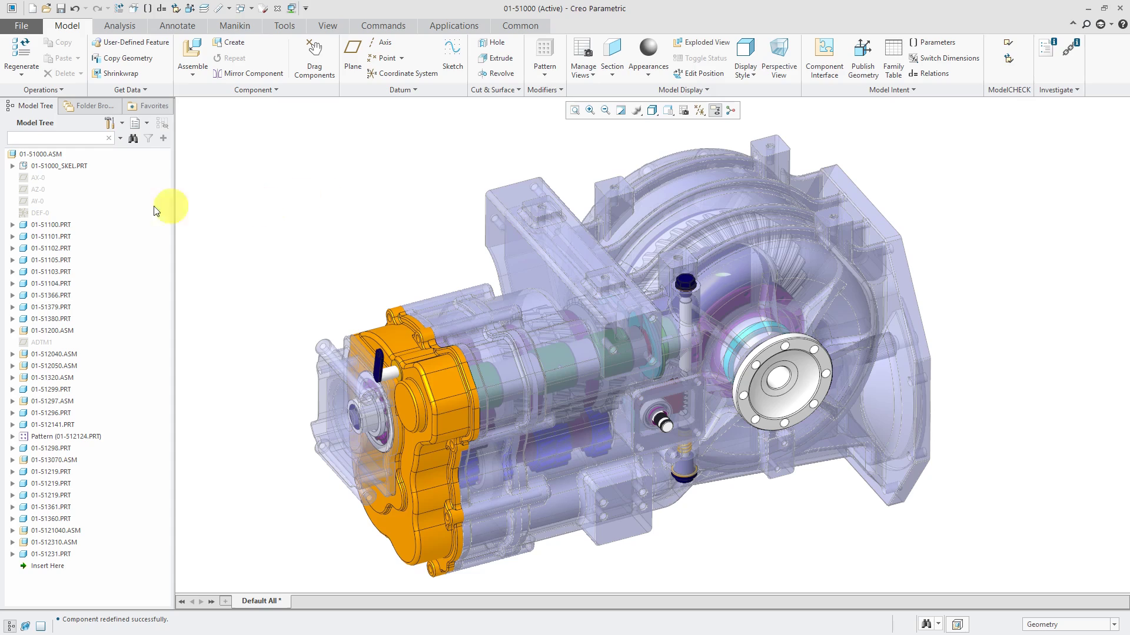
- Move 01-51100.PRT, 01-51101.PRT and 01-51102.PRT into a new standard subassembly named 01-51300, copied from inlbs_asm_design.asm
click(47, 226)
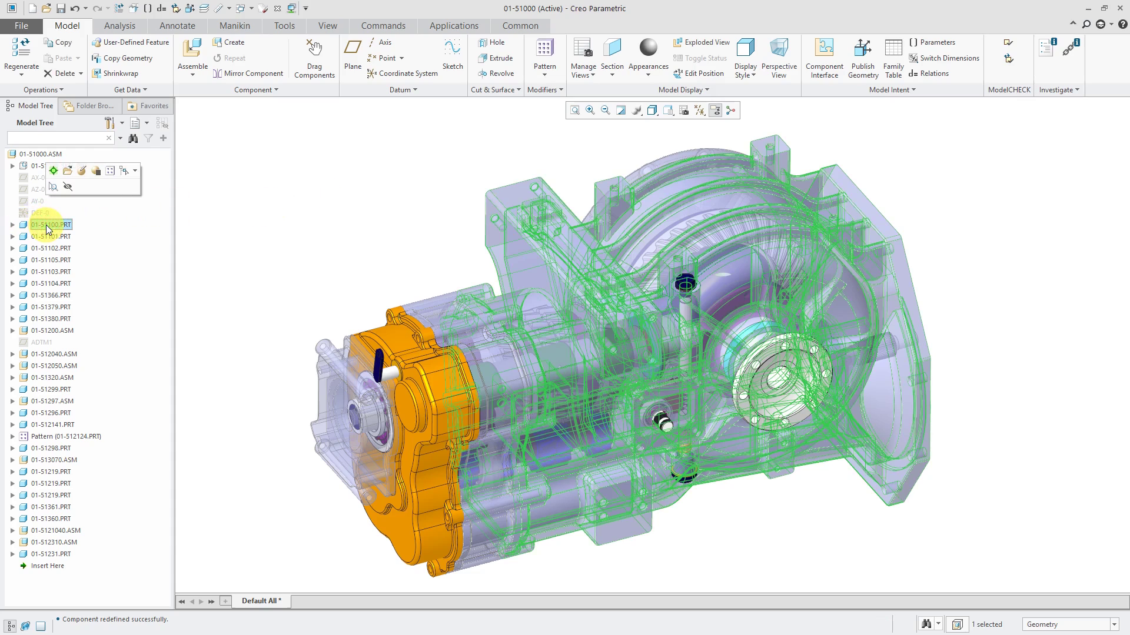
click(13, 224)
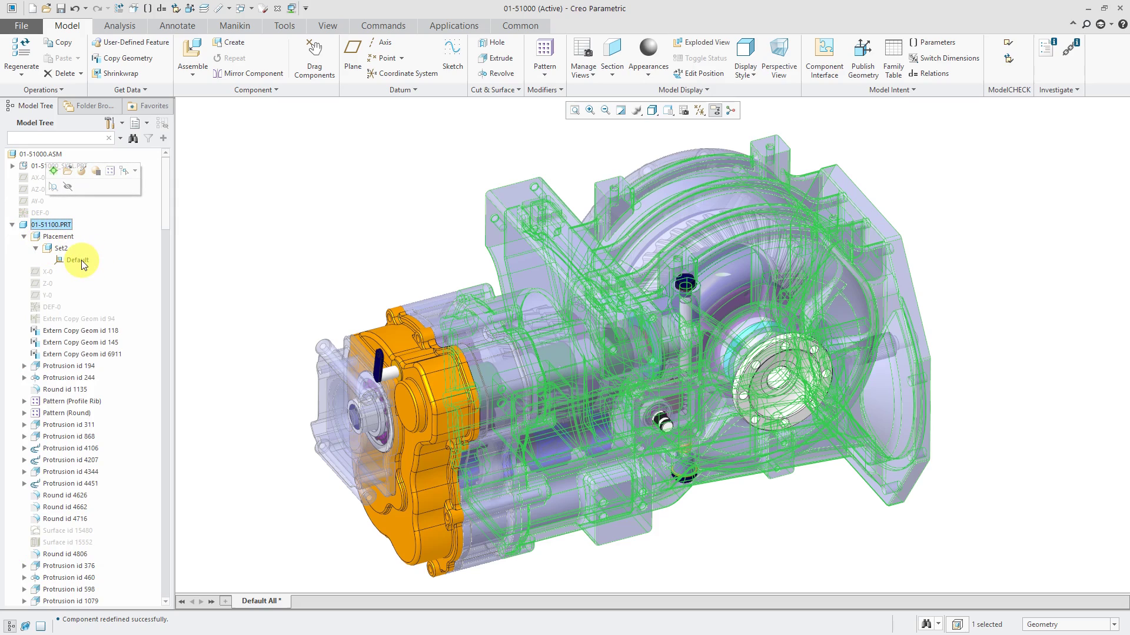
click(13, 224)
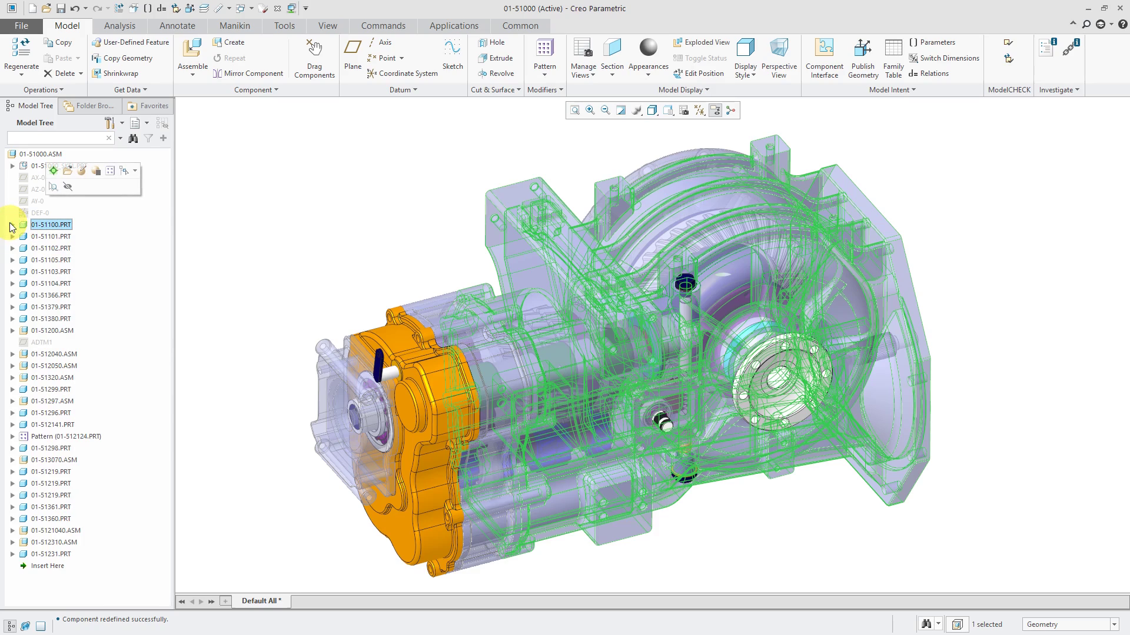
shift+click(40, 249)
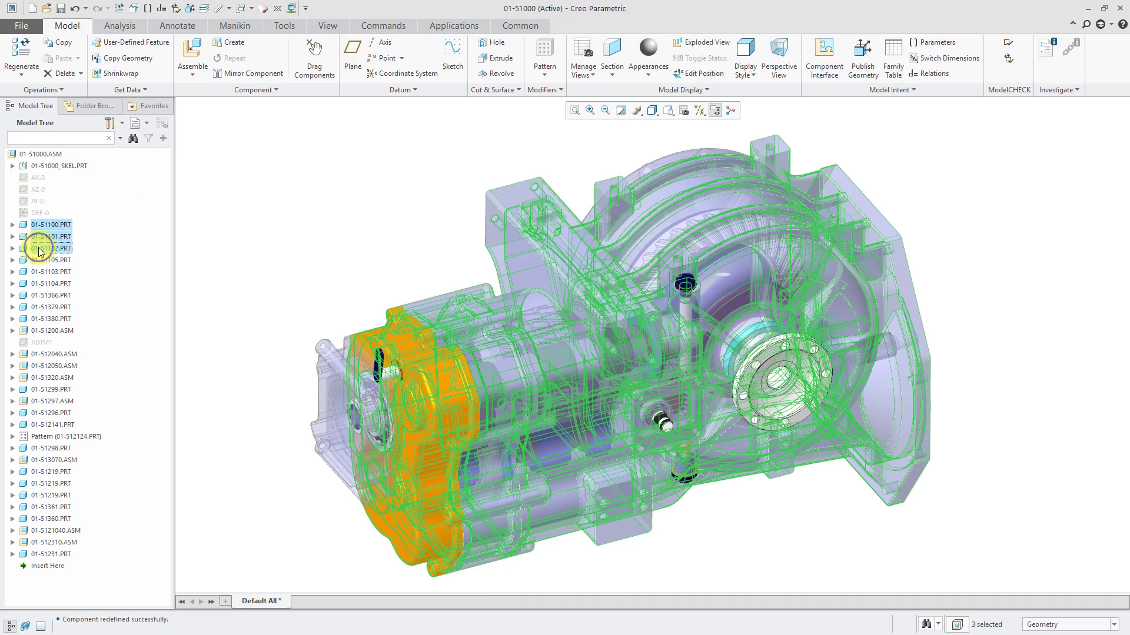
right_click(40, 252)
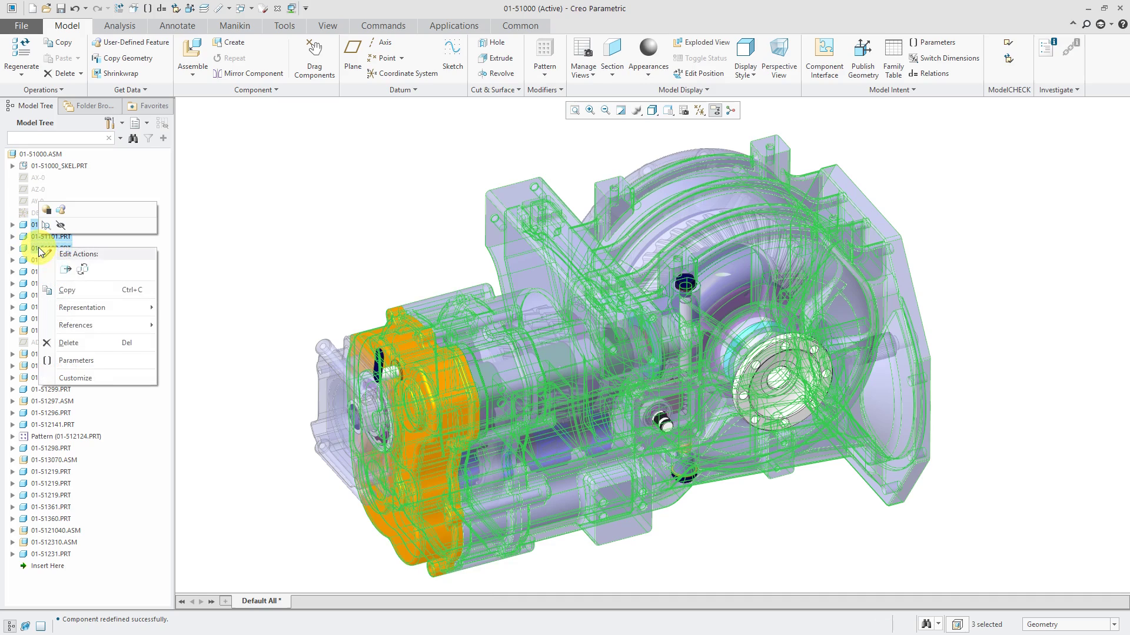
click(67, 271)
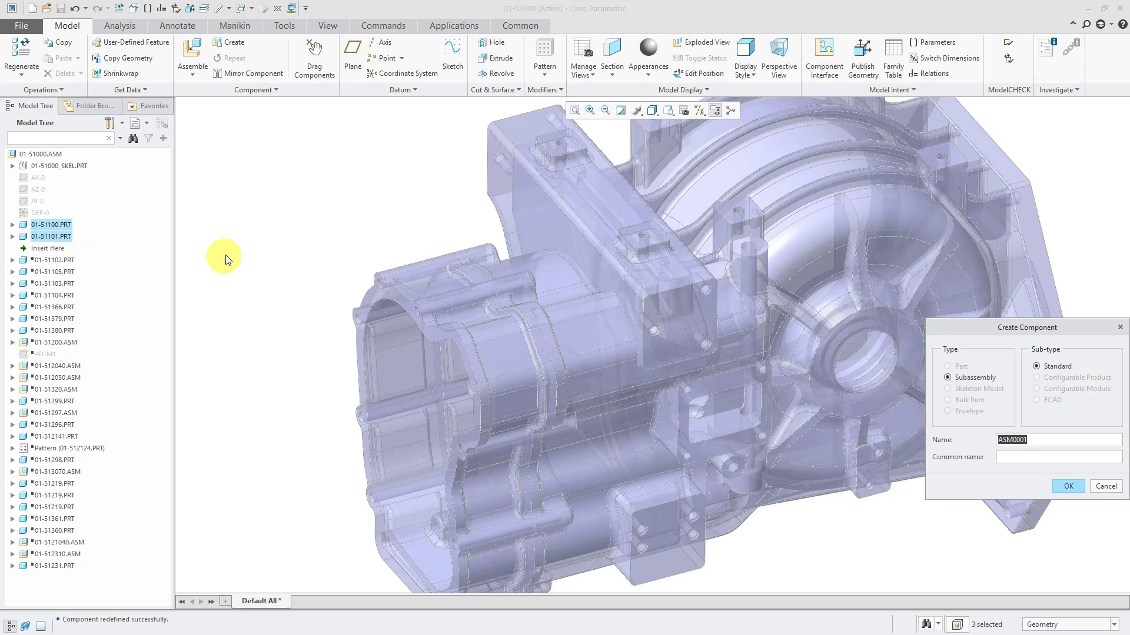
text(01)
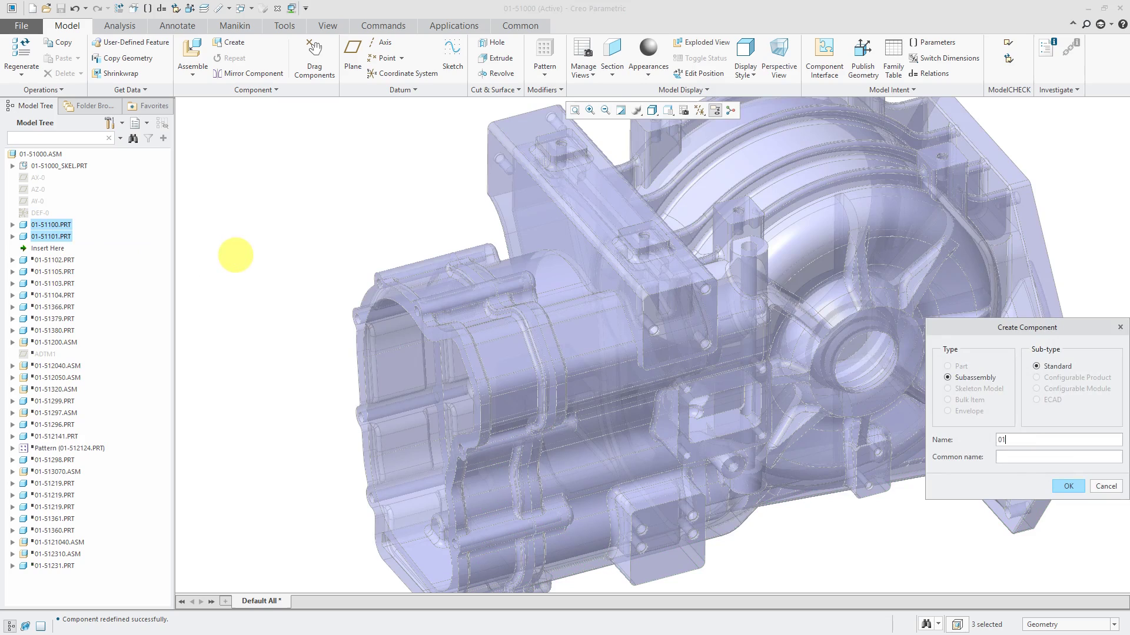
text(-51300)
click(1067, 487)
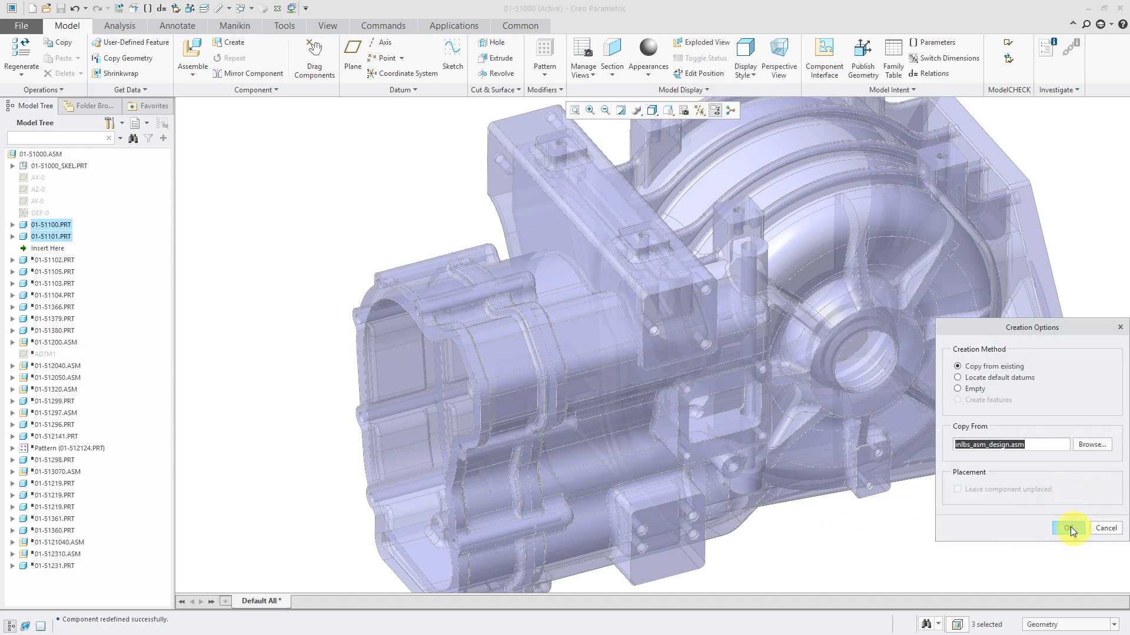
click(1069, 526)
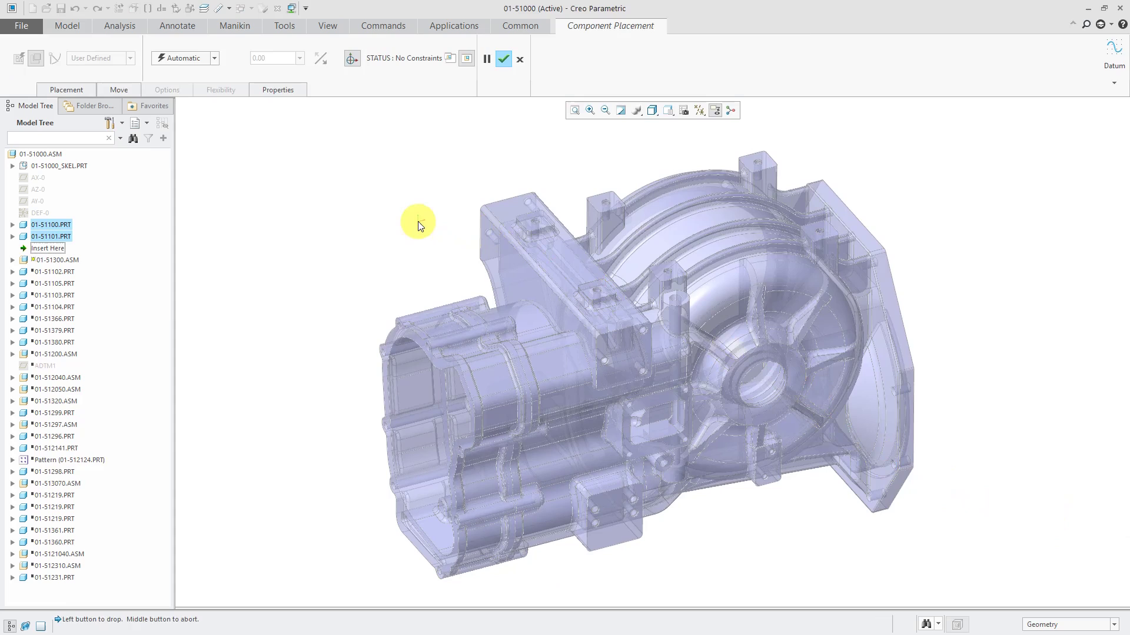
- Place the 01-51300 subassembly in the top-level assembly with a Default constraint
click(335, 222)
right_click(336, 223)
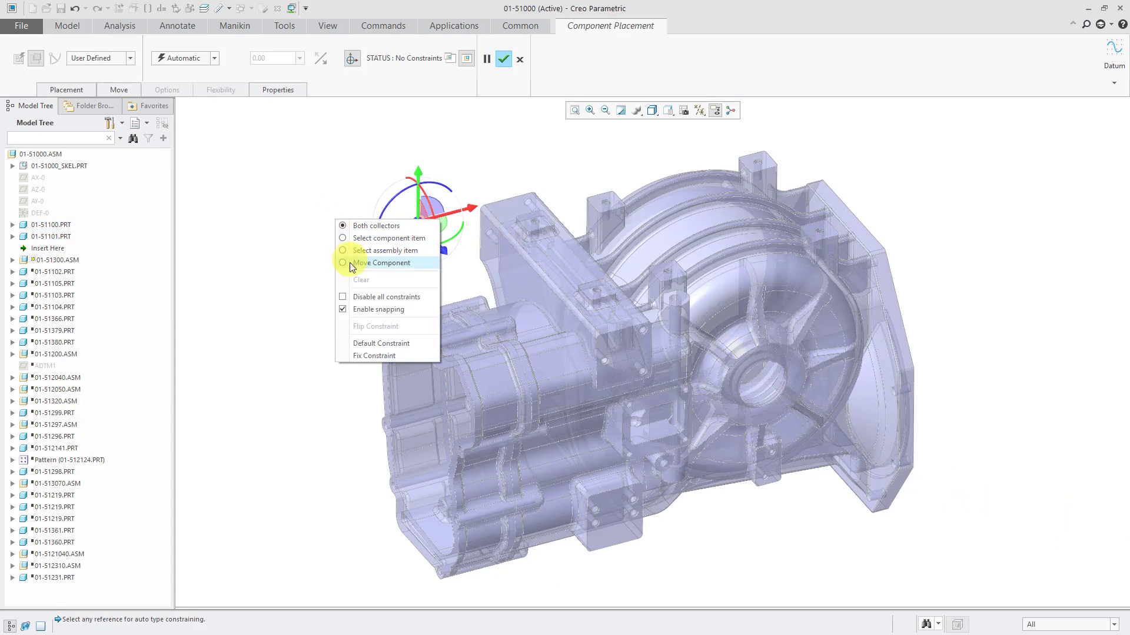
click(362, 346)
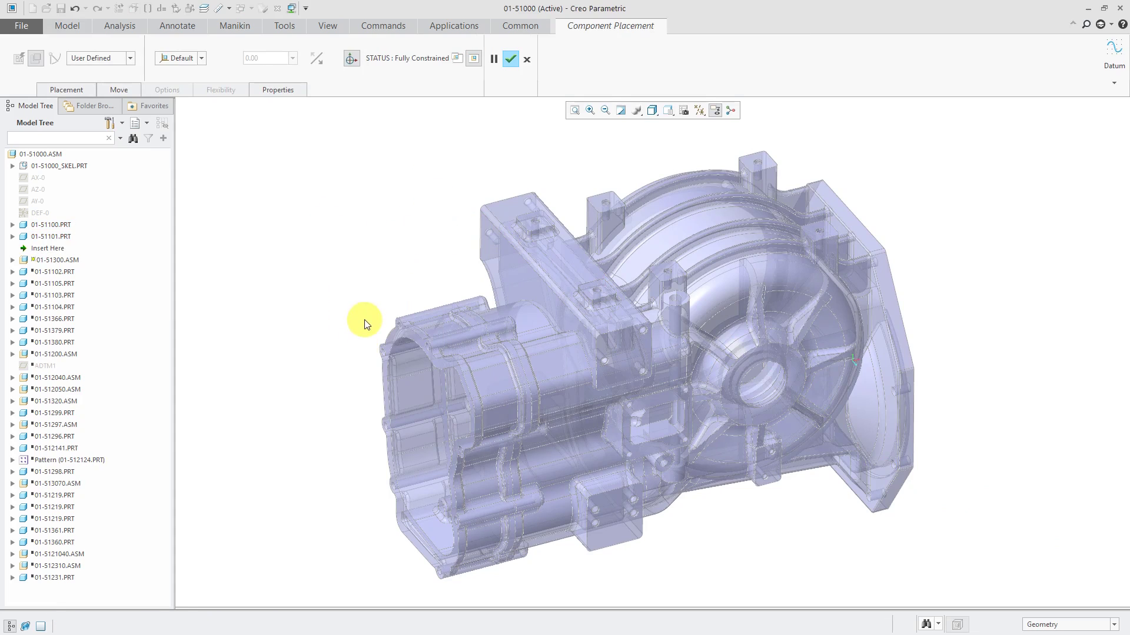
middle_click(376, 285)
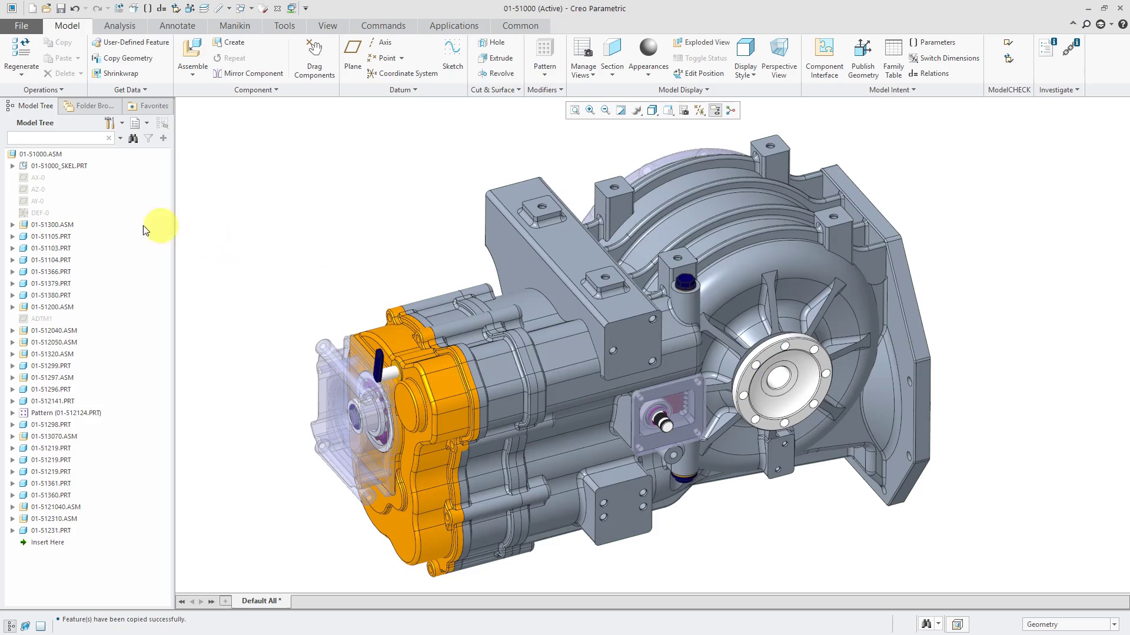
- Open 01-51300.ASM on its own and inspect the placement constraint set of 01-51100.PRT
click(40, 224)
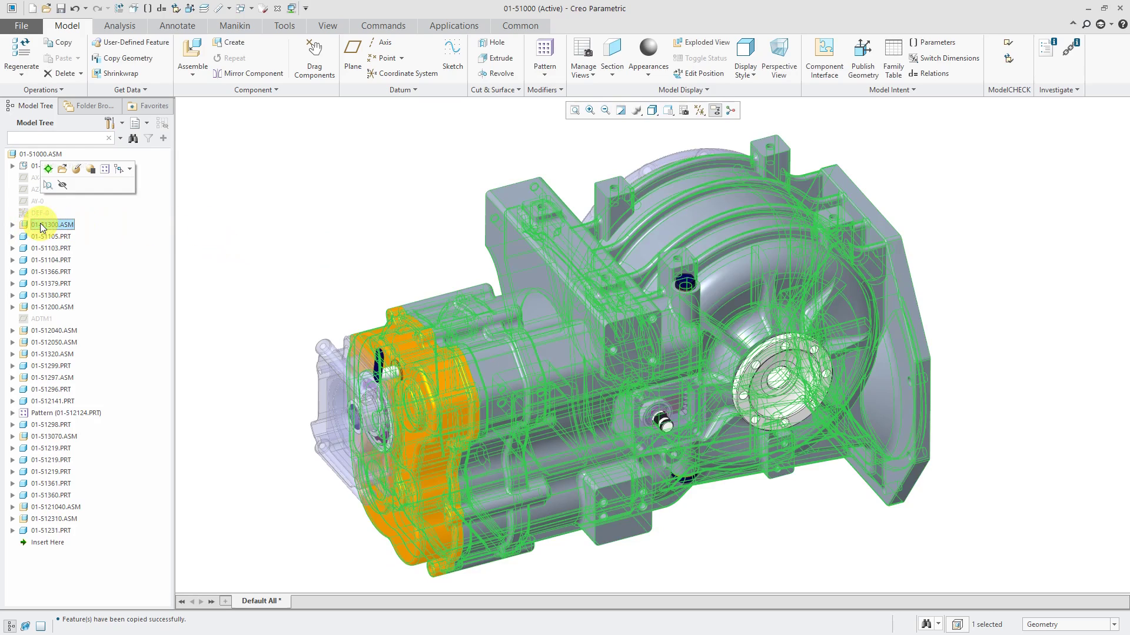
click(63, 170)
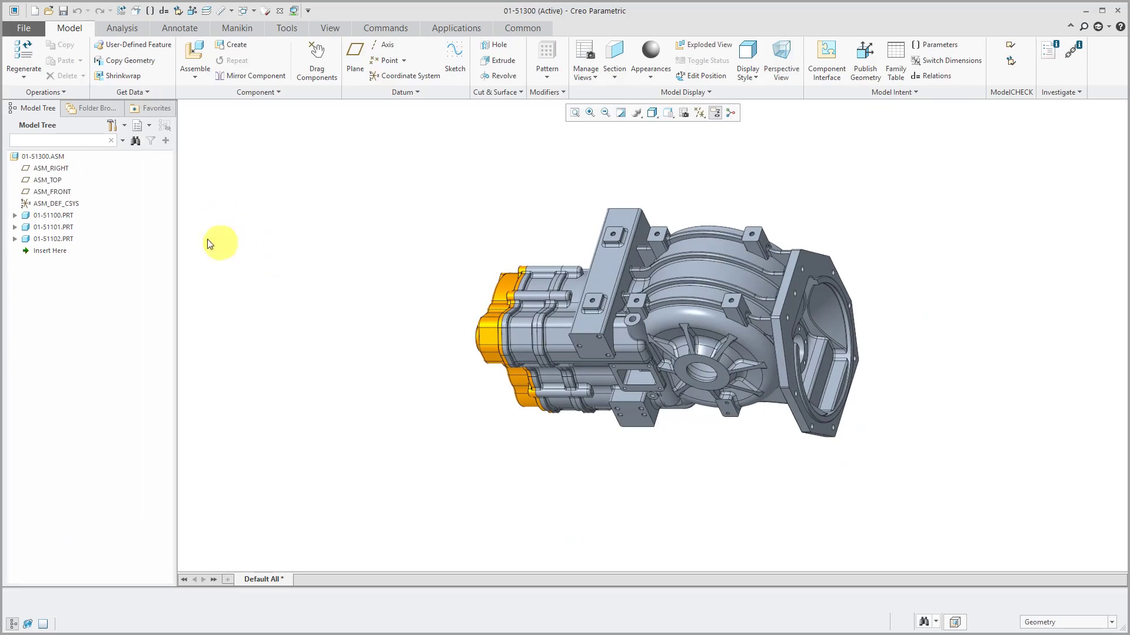
click(53, 218)
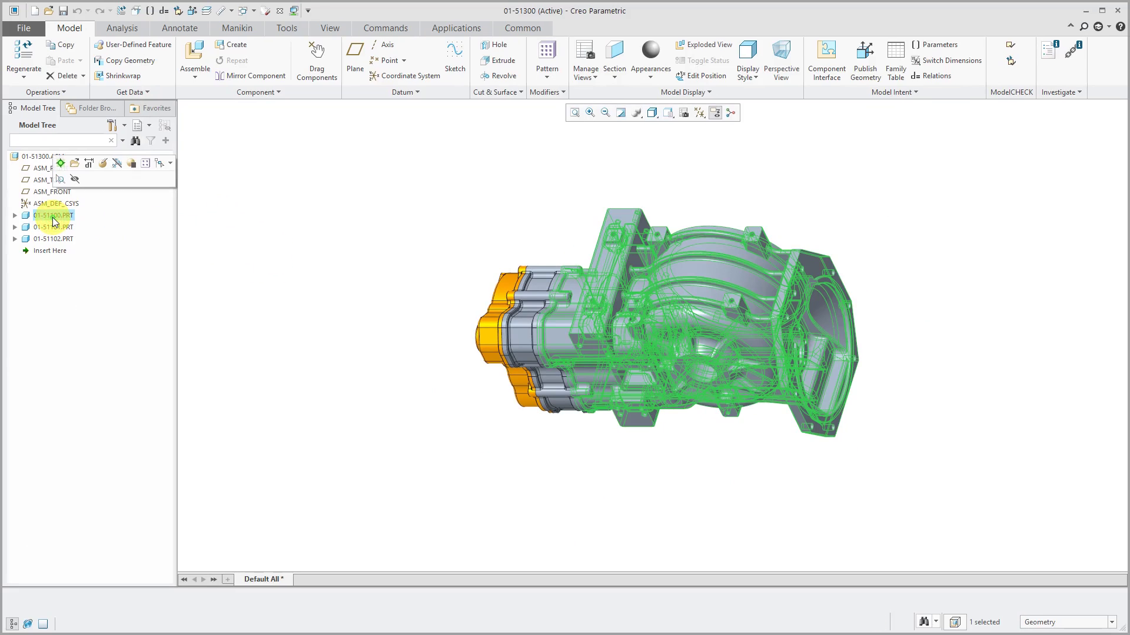
click(15, 216)
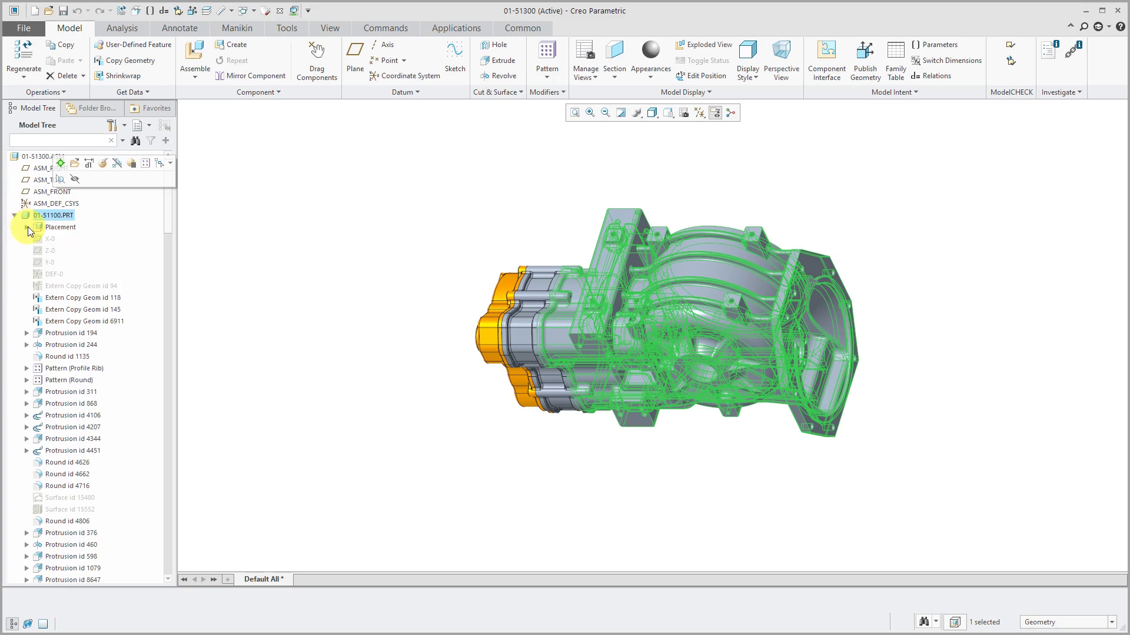
click(26, 228)
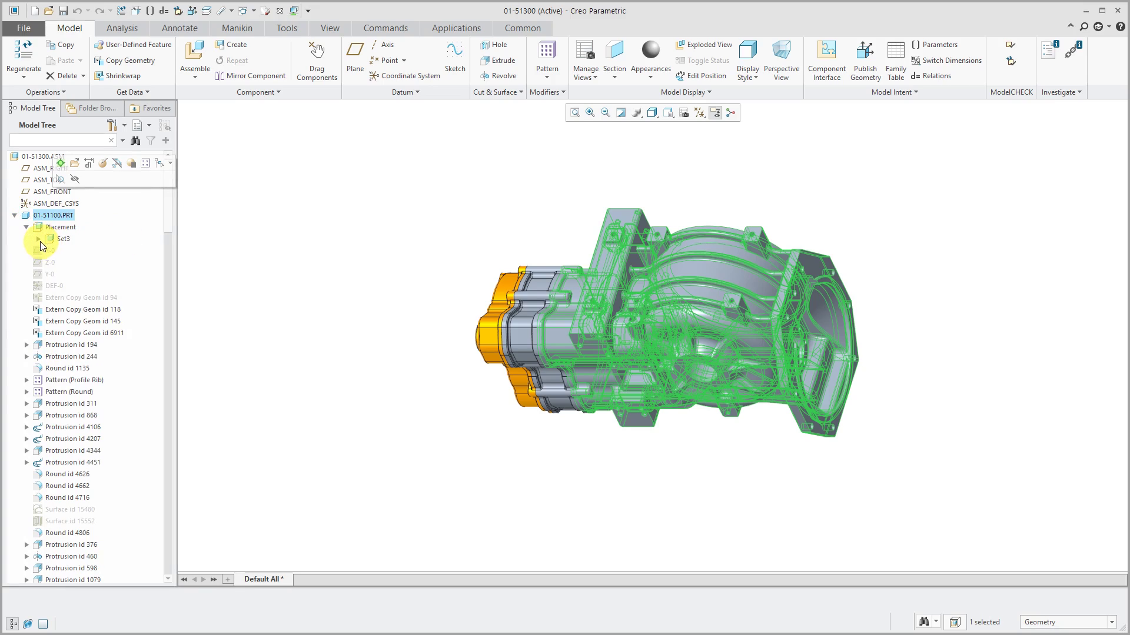
click(38, 240)
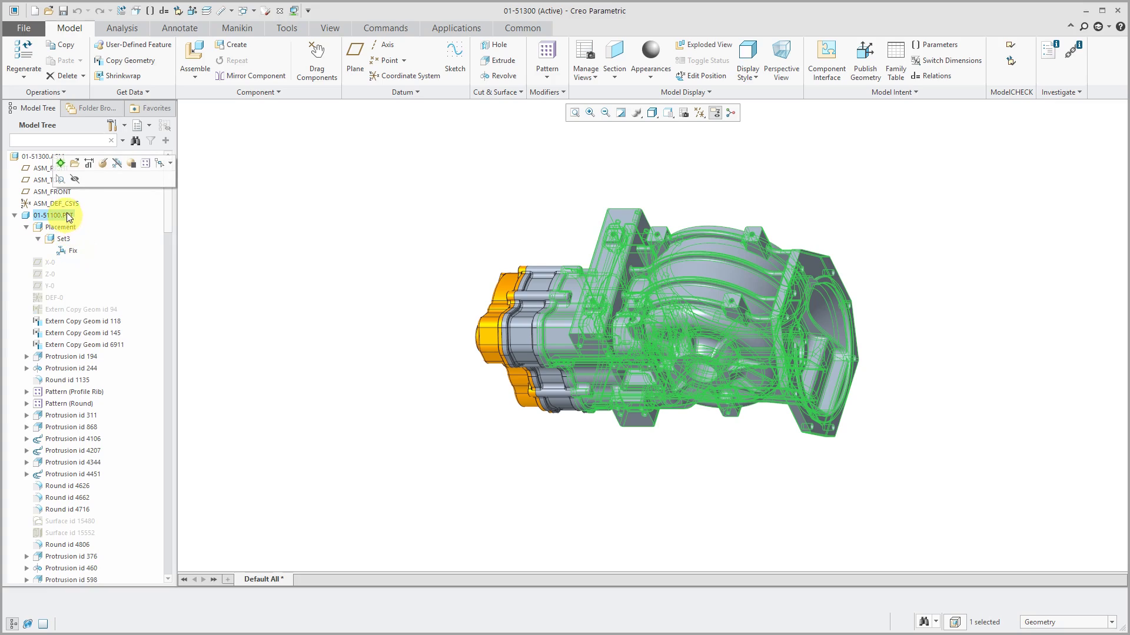
- Redefine the placement of 01-51100.PRT, replacing its Fix constraint with a Default constraint
click(103, 167)
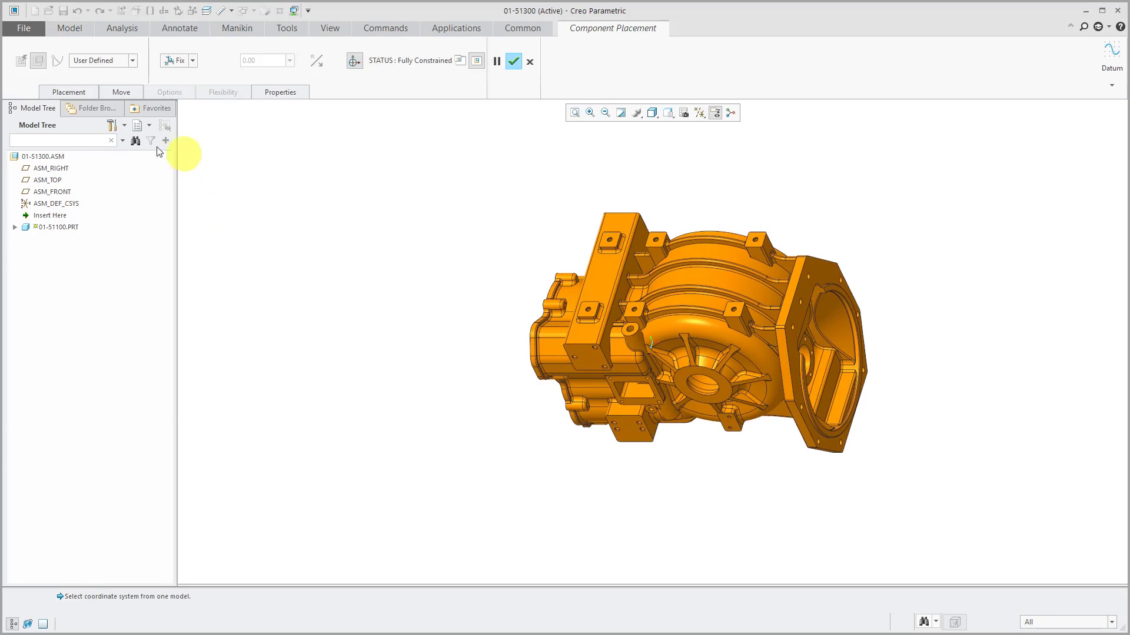
click(73, 95)
right_click(85, 131)
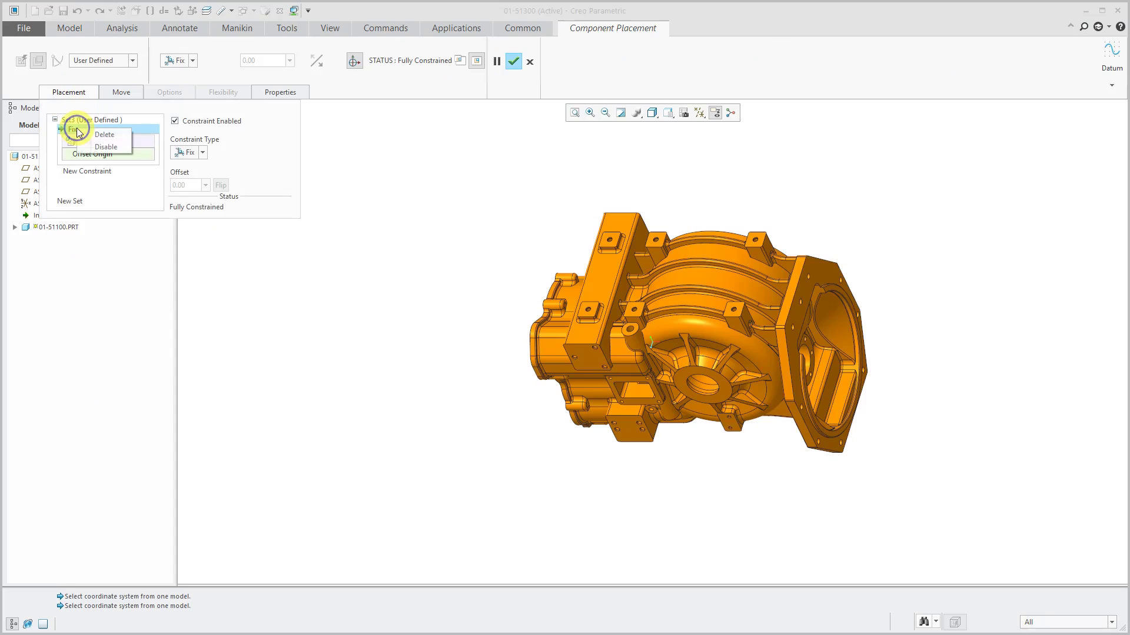
click(93, 139)
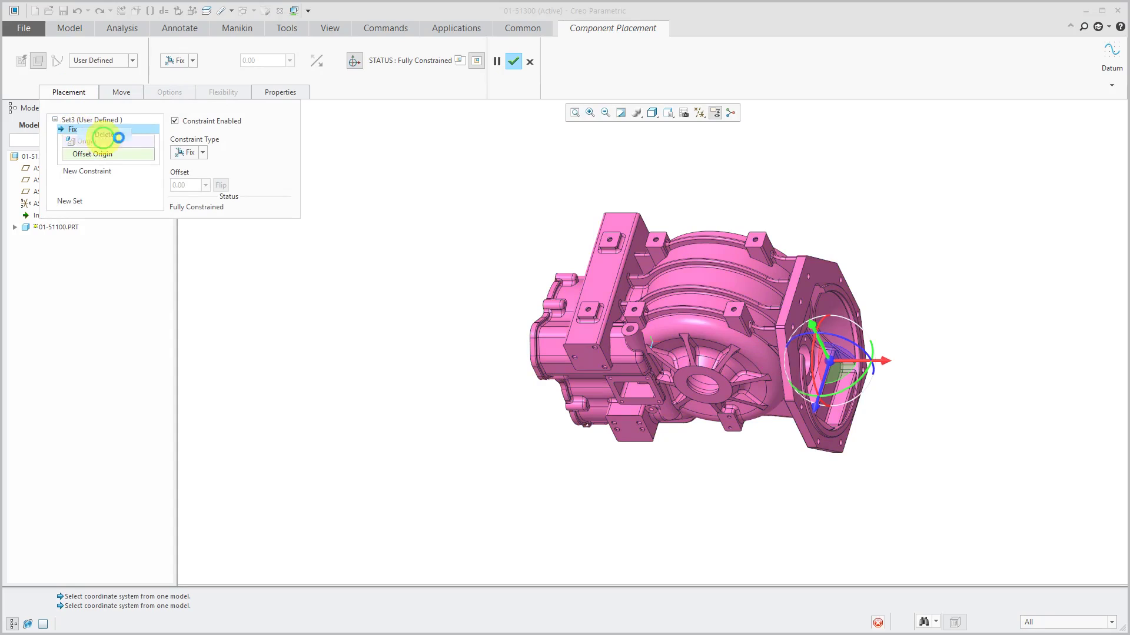
click(193, 152)
click(205, 268)
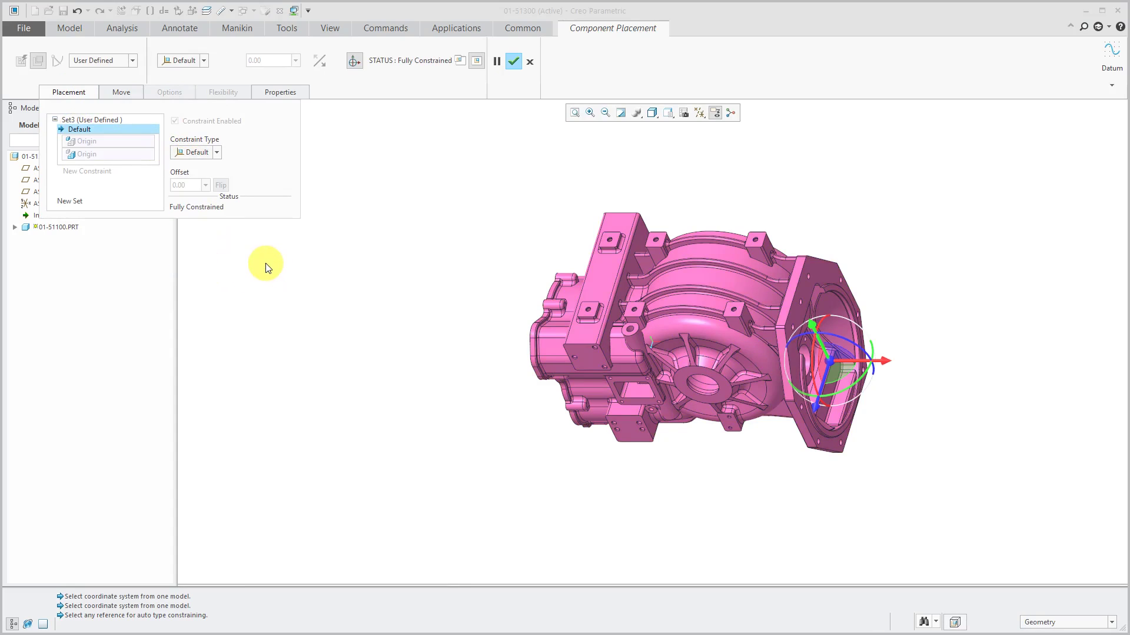
middle_click(262, 264)
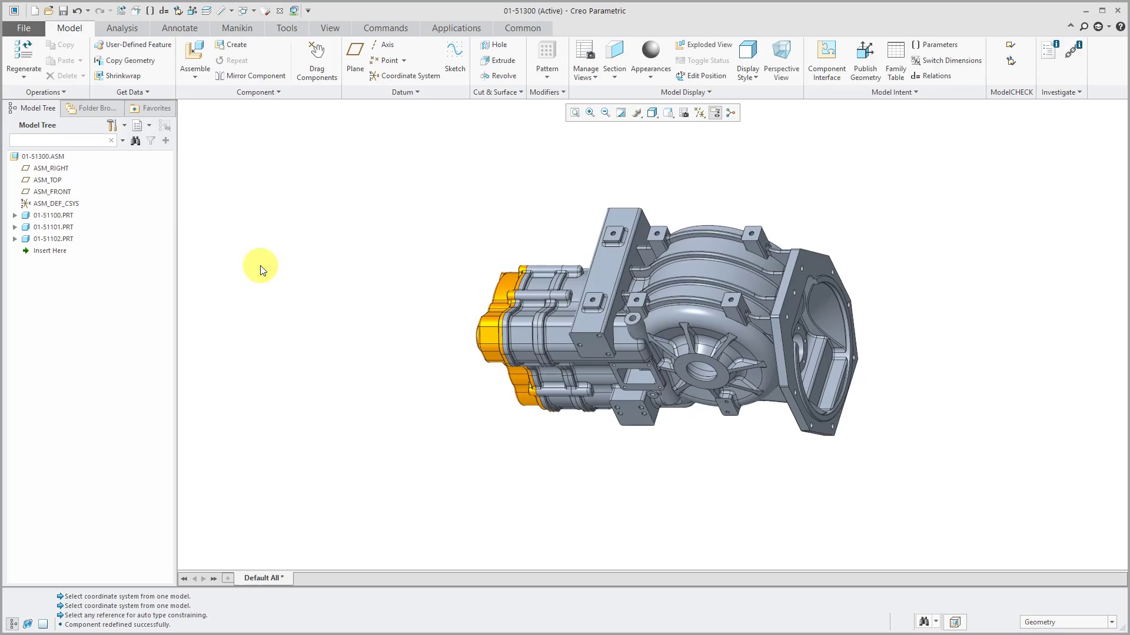
click(53, 229)
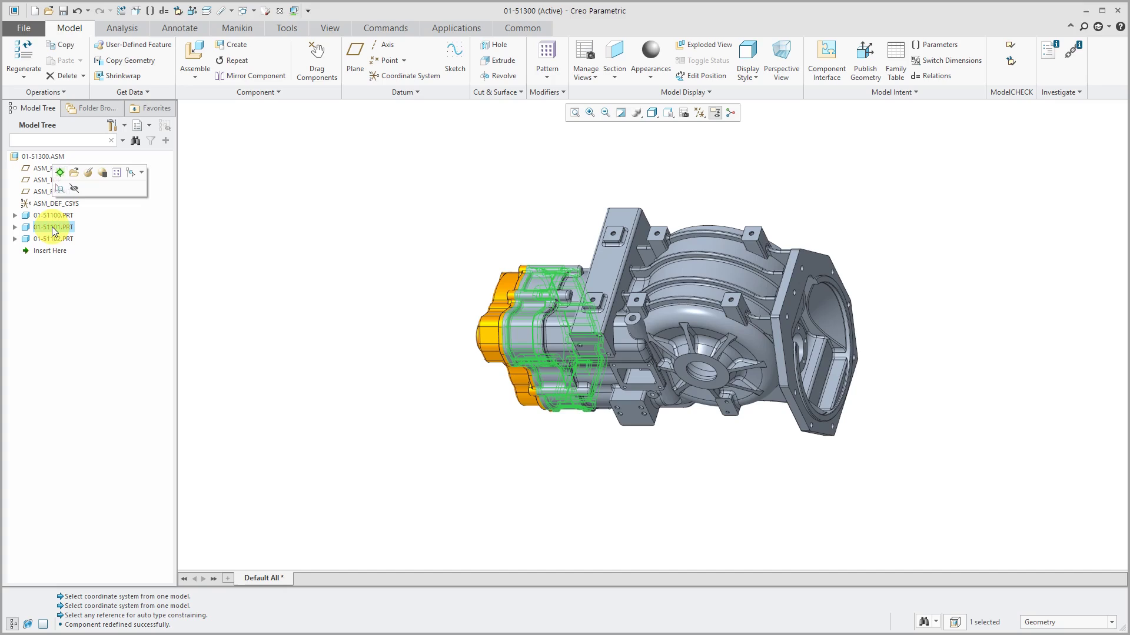
click(88, 173)
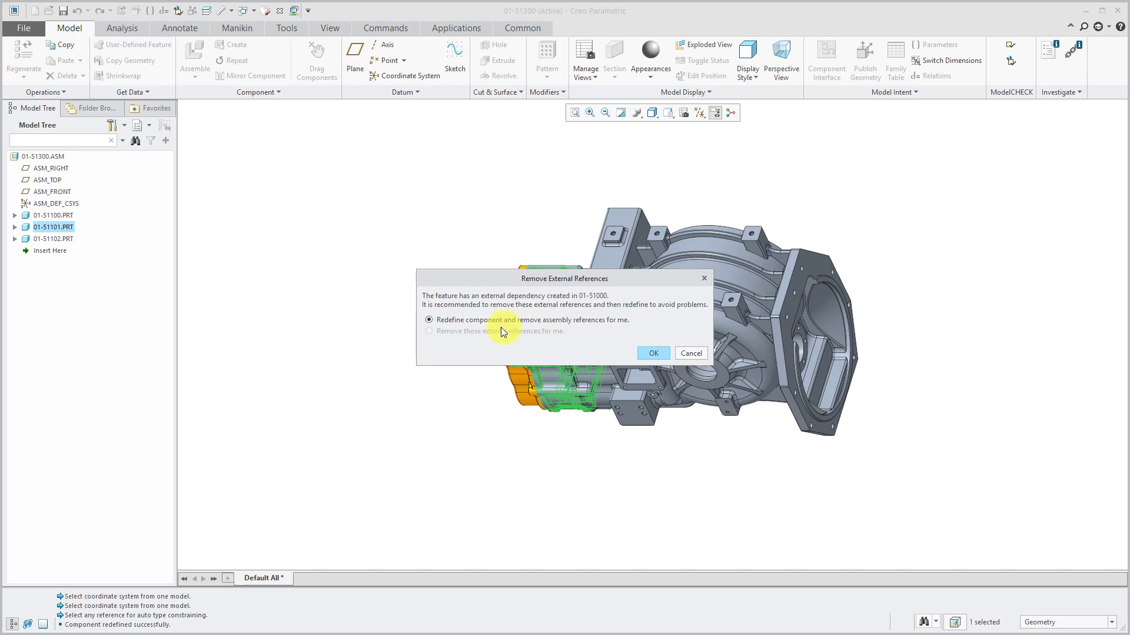
click(652, 353)
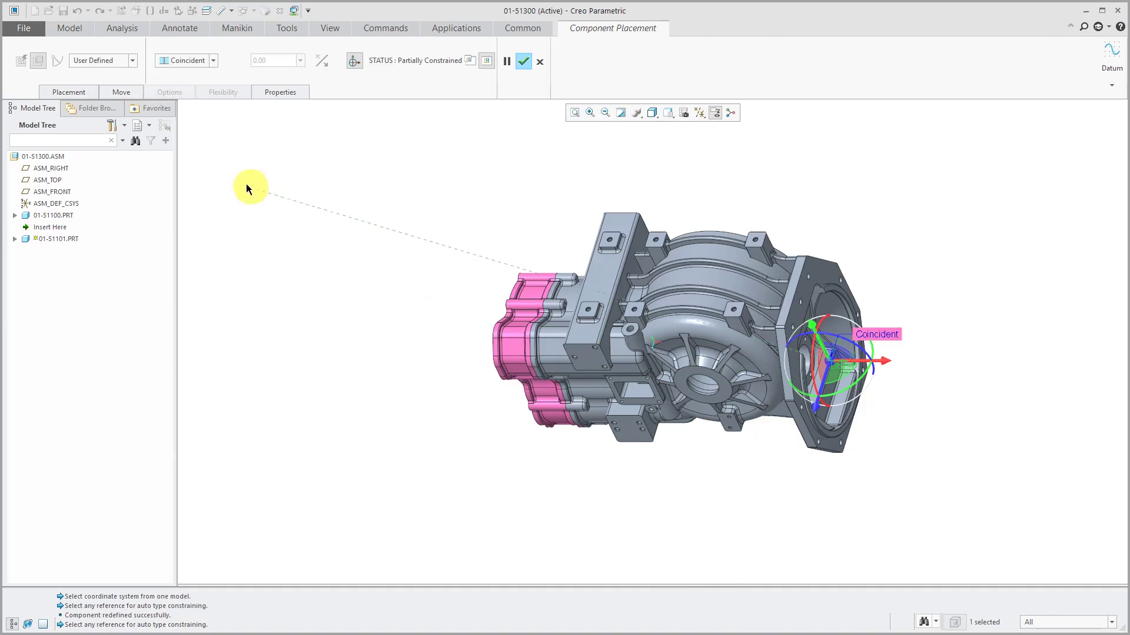
click(83, 92)
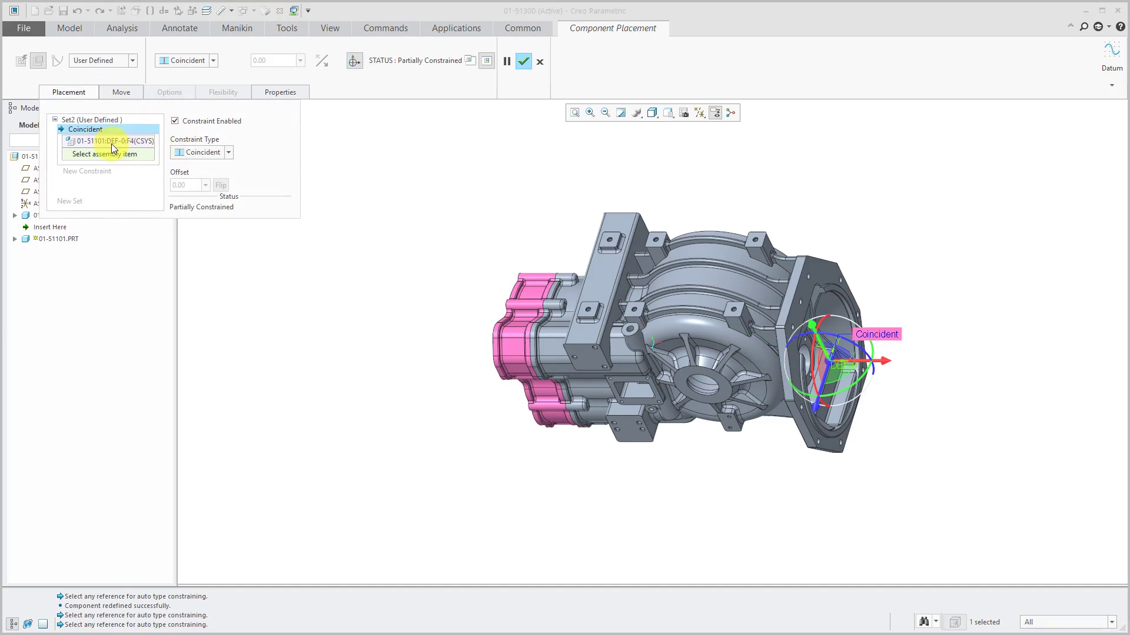
click(541, 65)
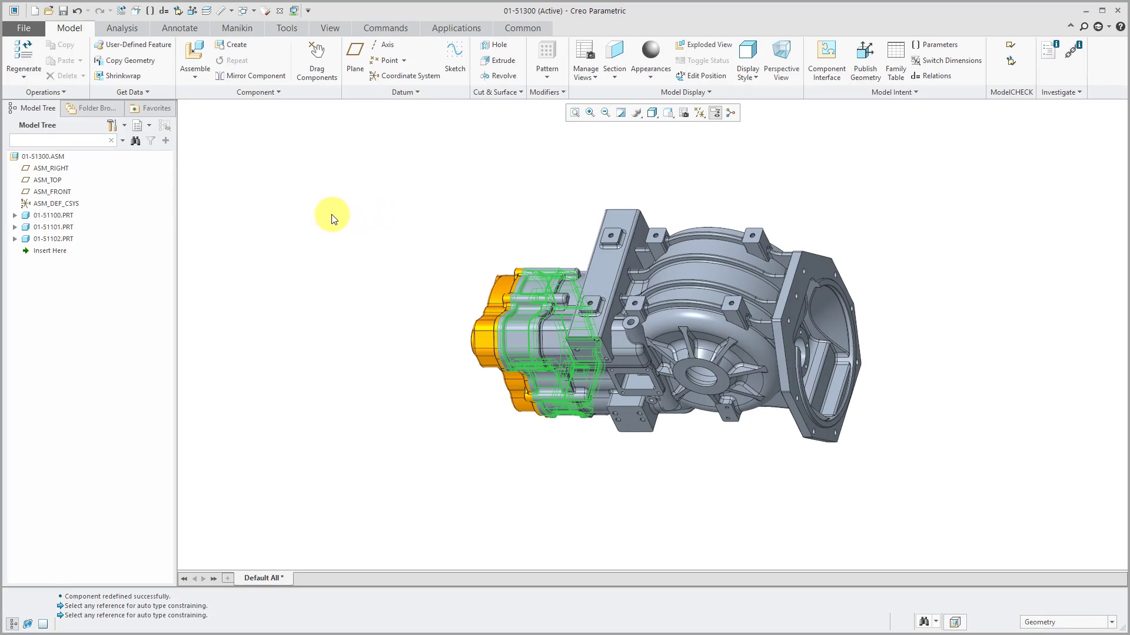
- Assemble the skeleton 01-51000_skel.prt into 01-51300.ASM, filtering the files by type Part and sub-type Skeleton Model
click(191, 58)
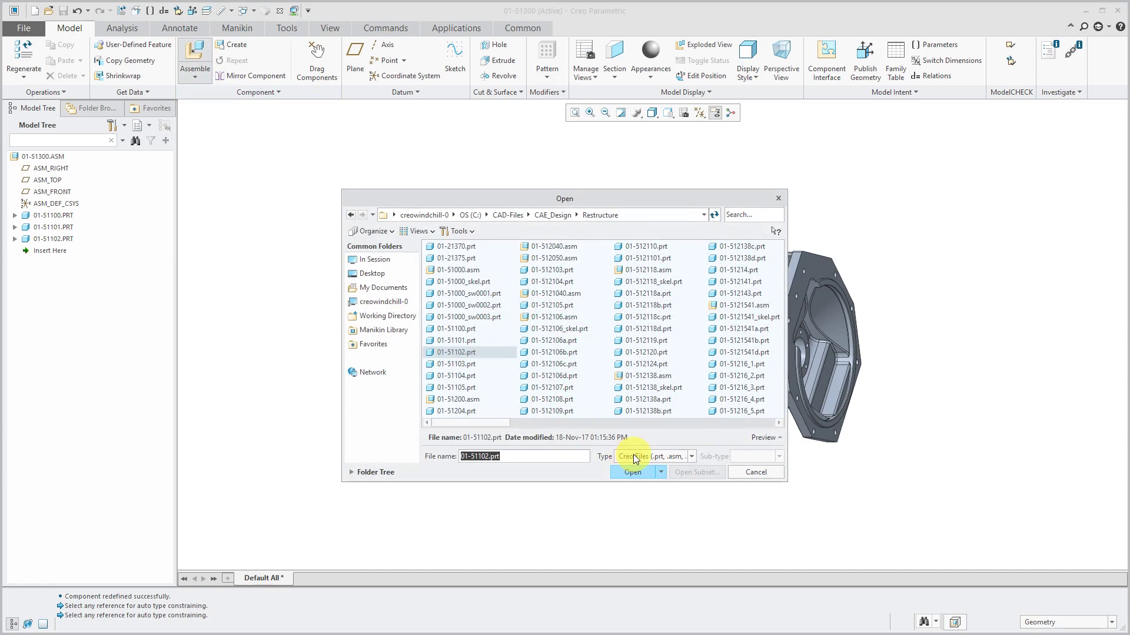
click(635, 458)
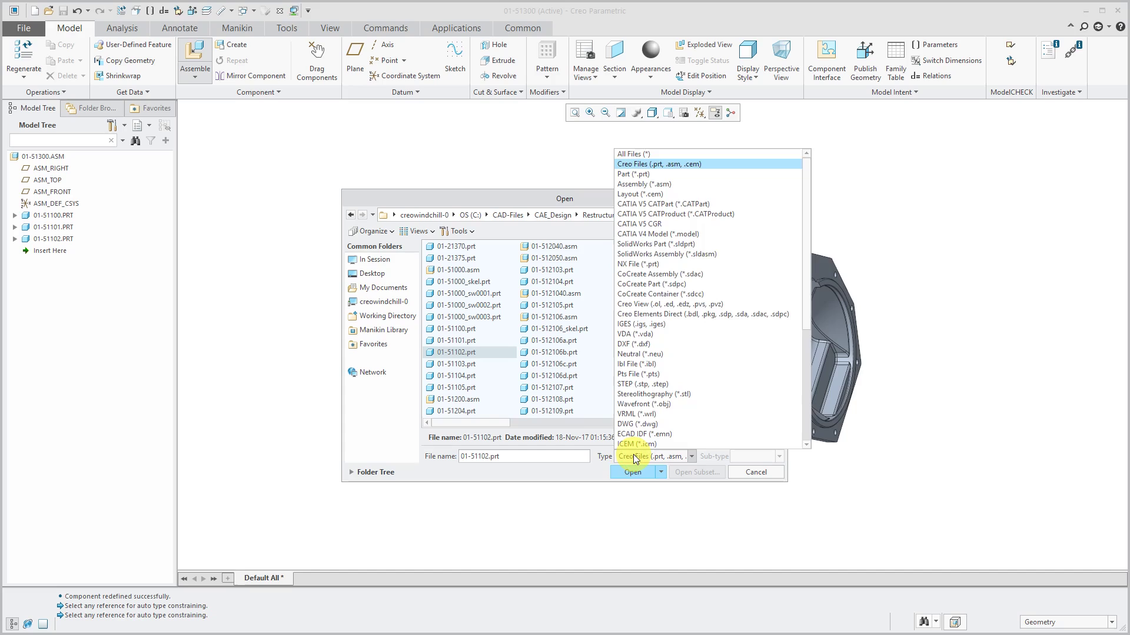
click(635, 458)
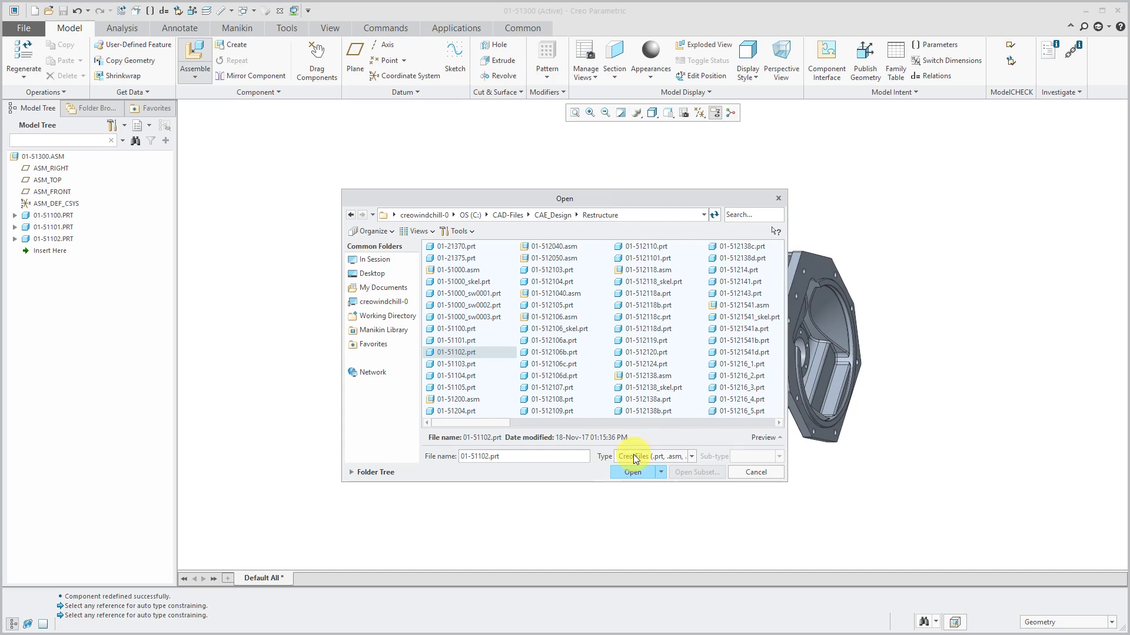
click(633, 458)
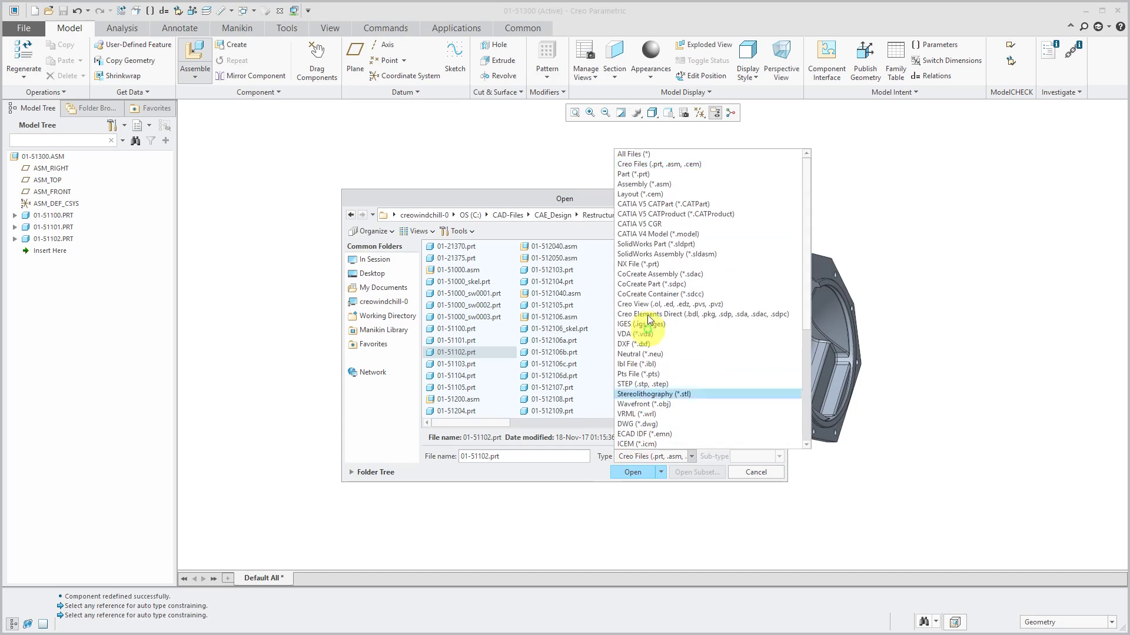
click(644, 175)
click(754, 454)
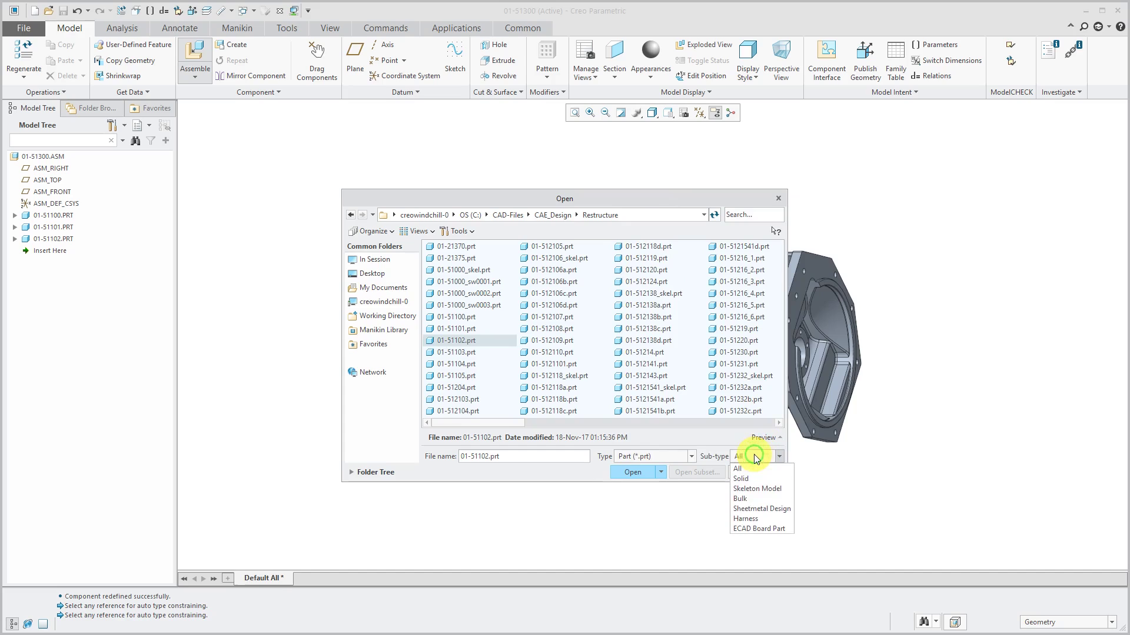
click(753, 489)
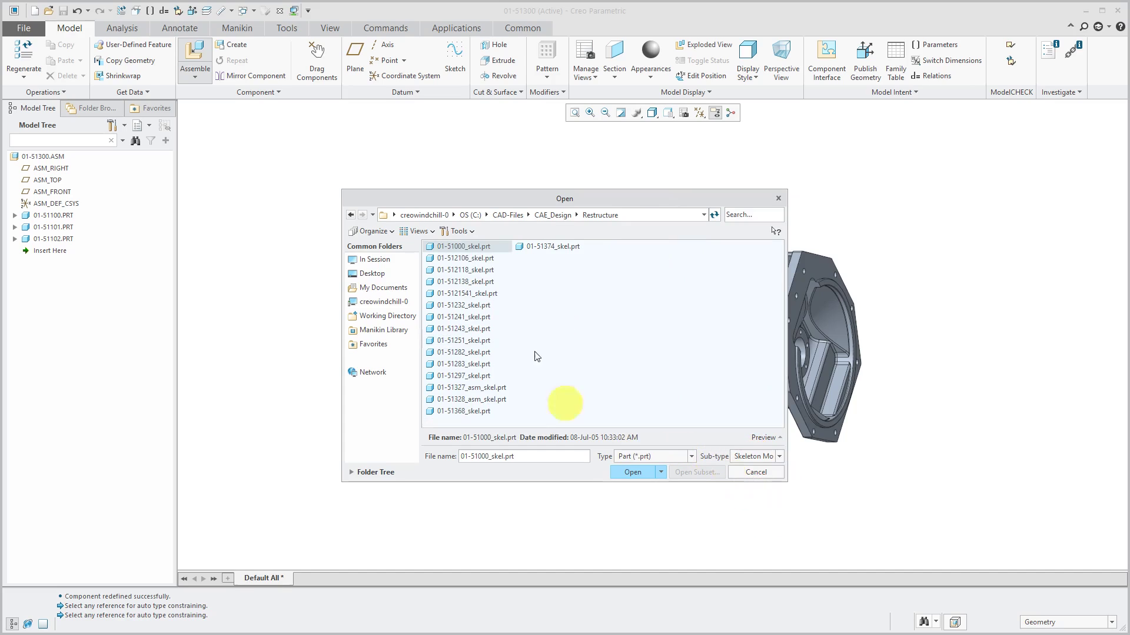
click(625, 472)
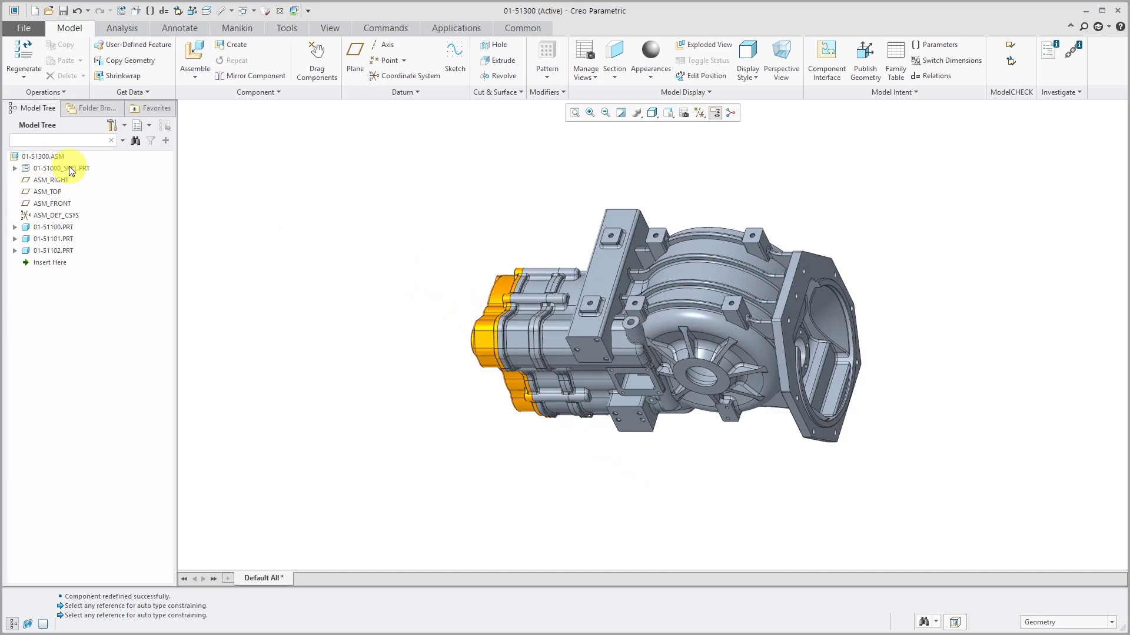
- Redefine the placement of 01-51101.PRT, removing its external assembly references and making it Coincident with the skeleton's DEF-0 coordinate system
click(15, 168)
scroll(132, 295, down, 5)
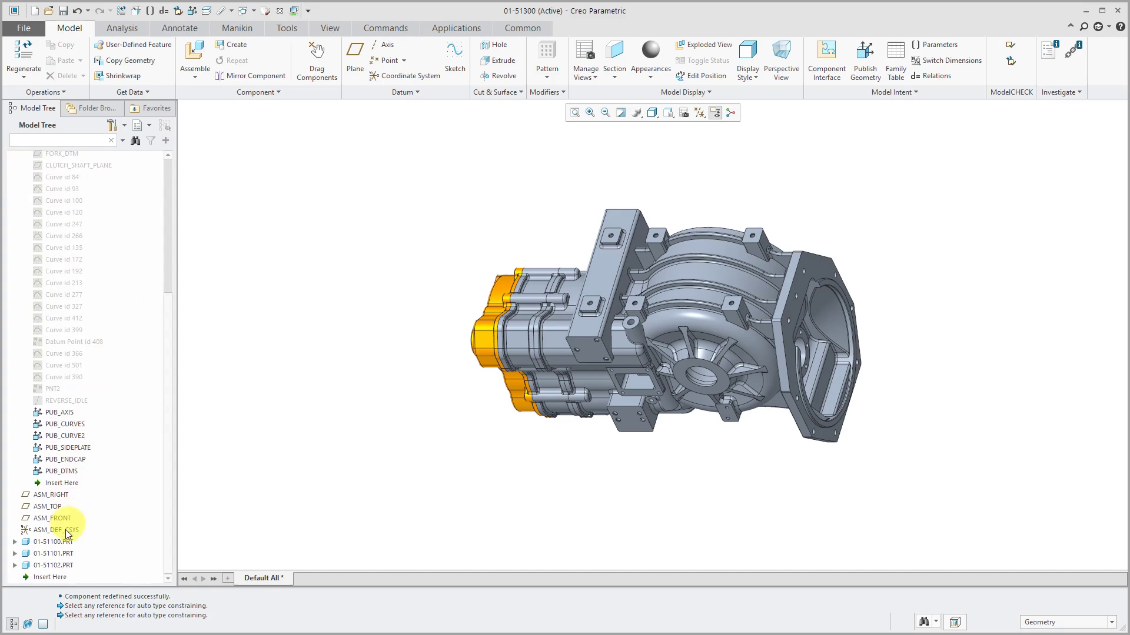
click(64, 554)
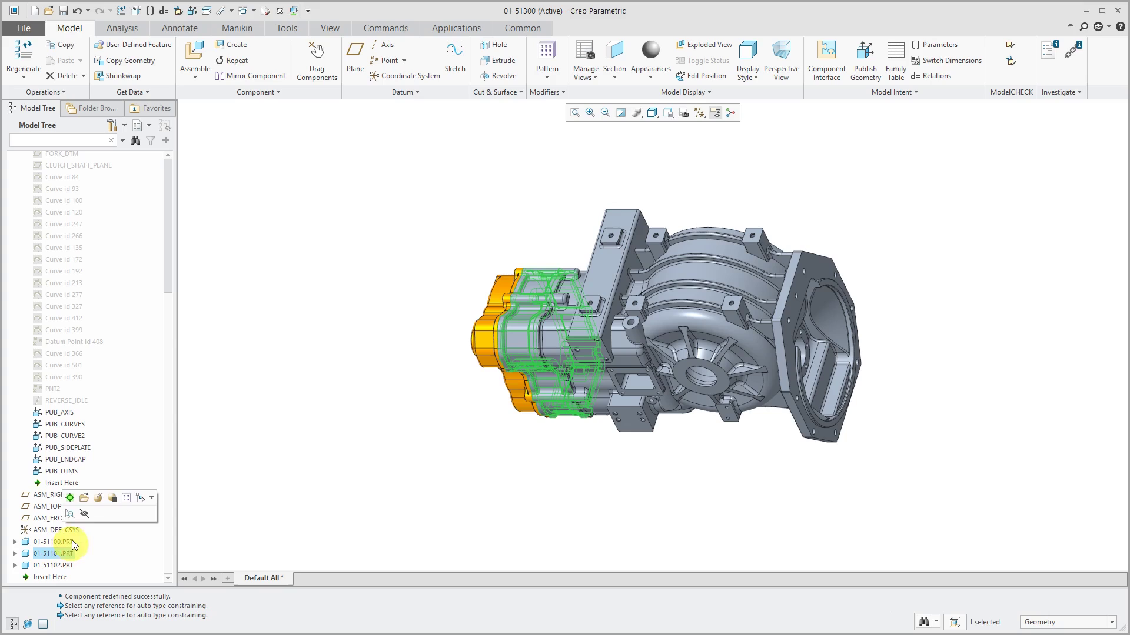
click(99, 498)
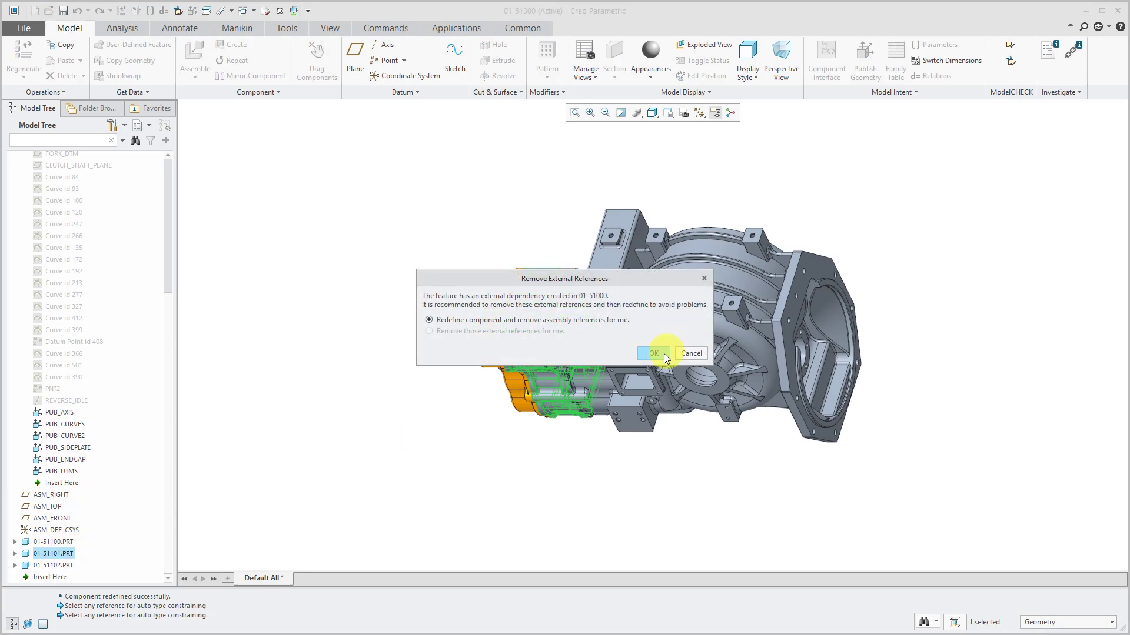
click(655, 353)
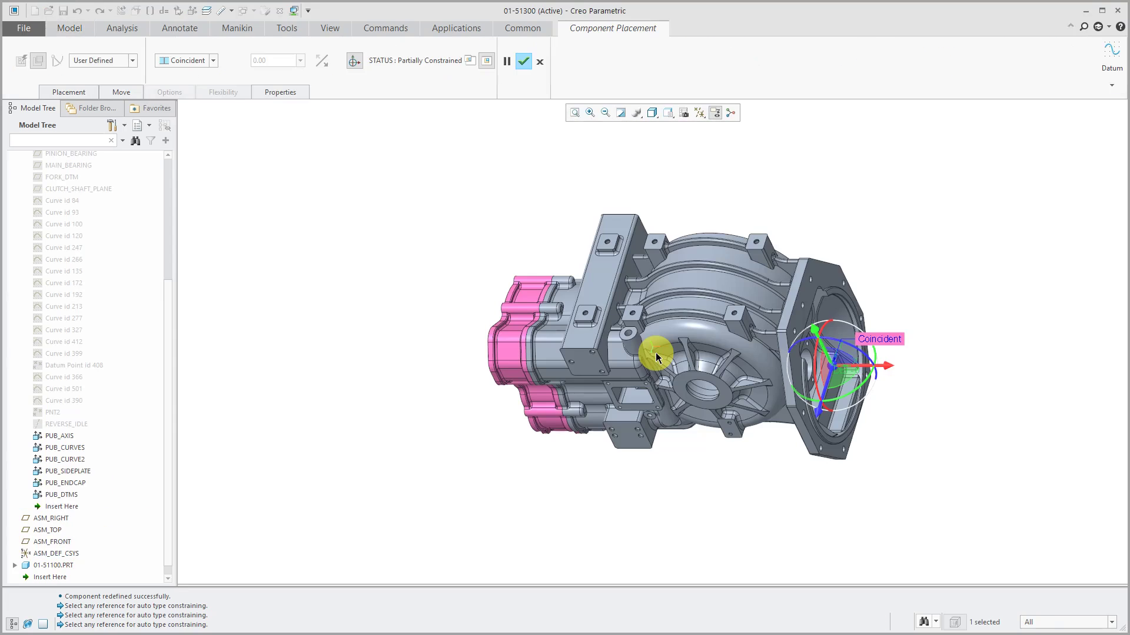
drag(171, 302, 164, 172)
click(59, 215)
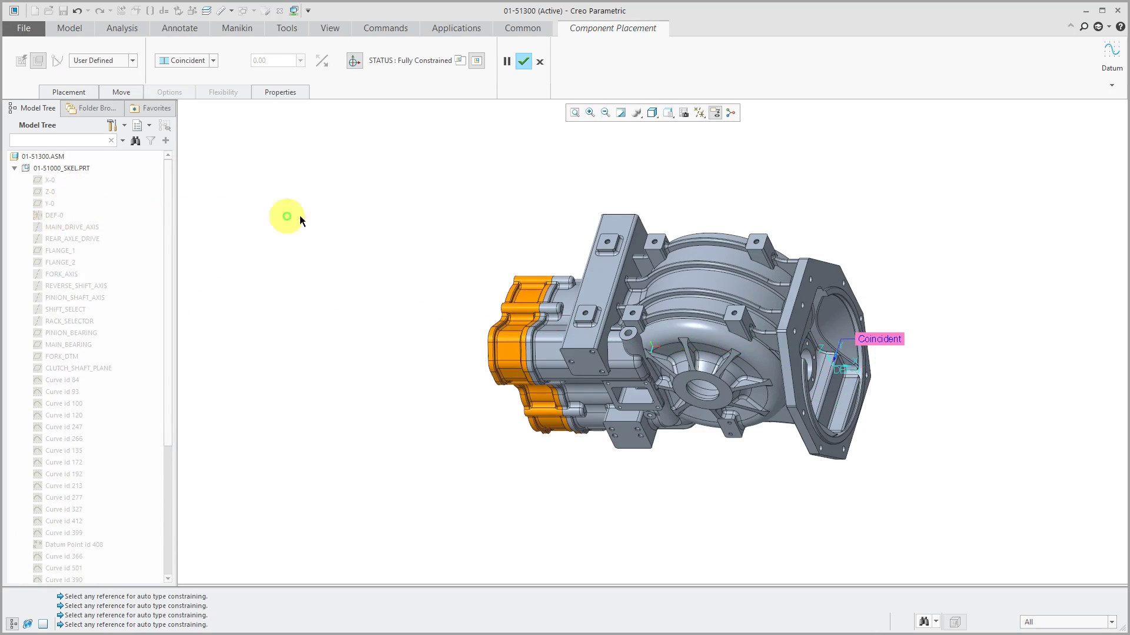
click(523, 62)
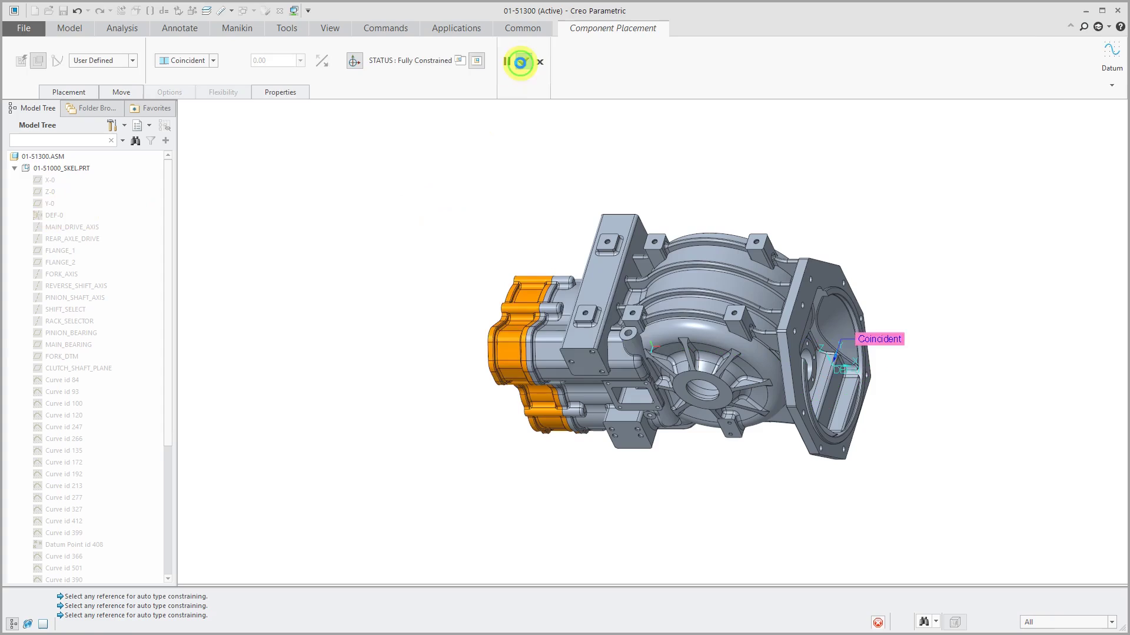
click(14, 169)
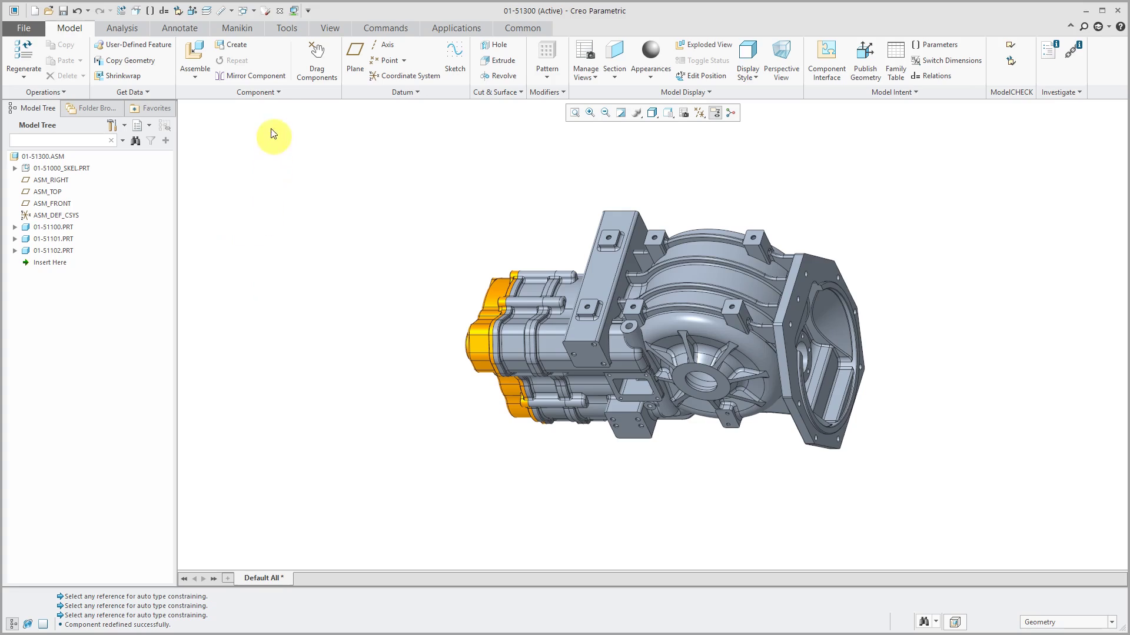
- Return to the 01-51000 top-level assembly and move 01-51103.PRT into the 01-51300.ASM subassembly
click(281, 11)
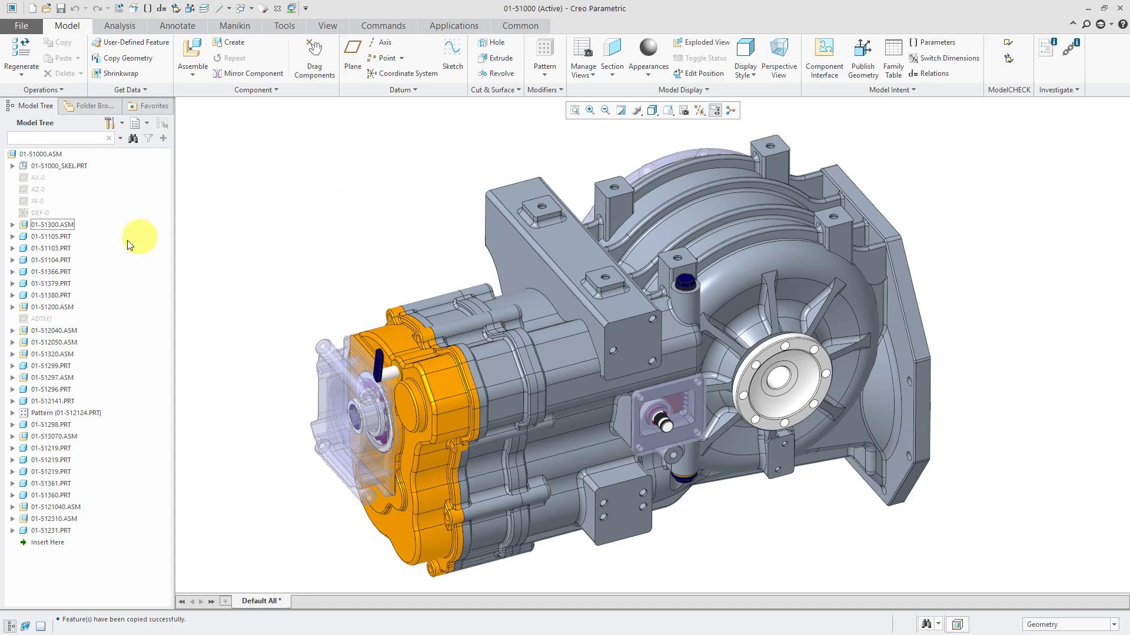
click(63, 249)
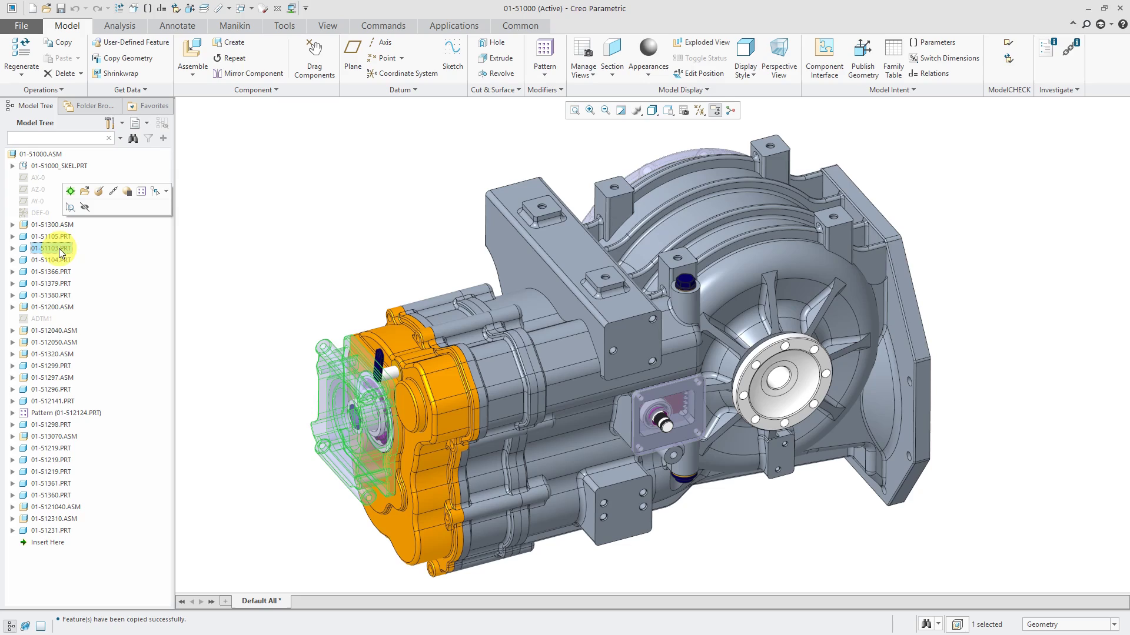
drag(59, 248, 54, 221)
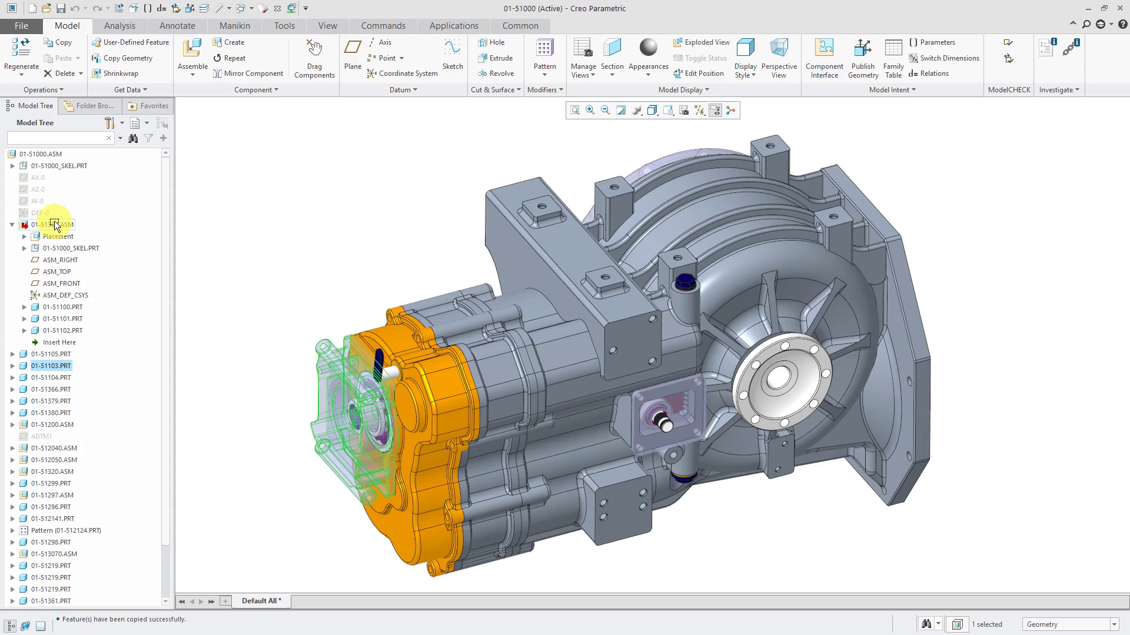
drag(54, 221, 54, 220)
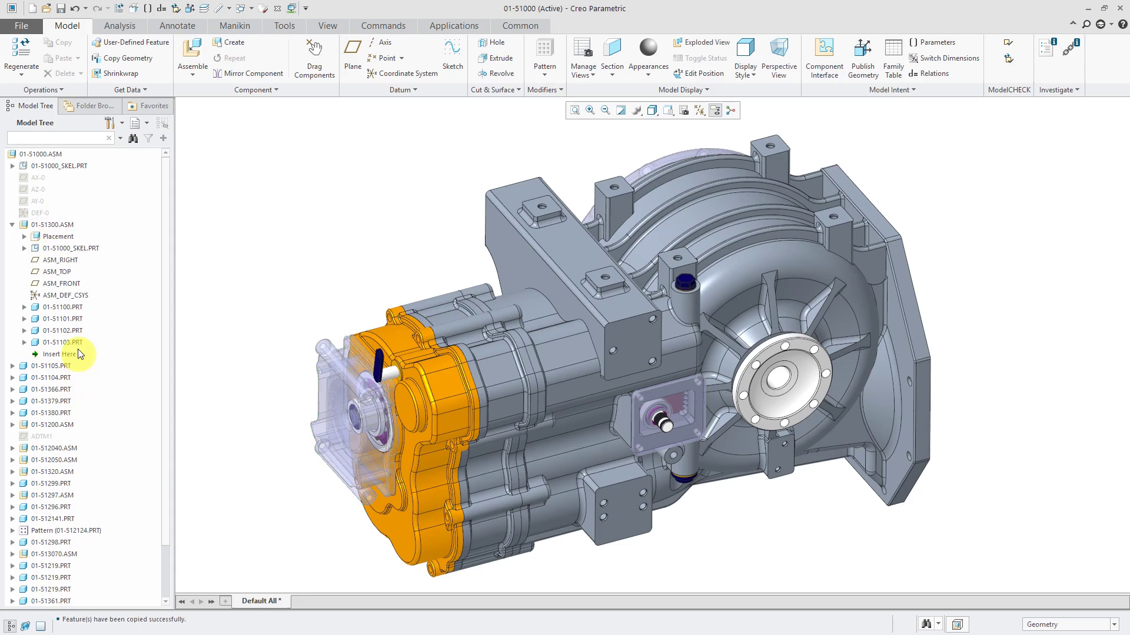
- Hide the 01-51300.ASM subassembly to expose the internal gearbox components, and collapse its listing
right_click(61, 225)
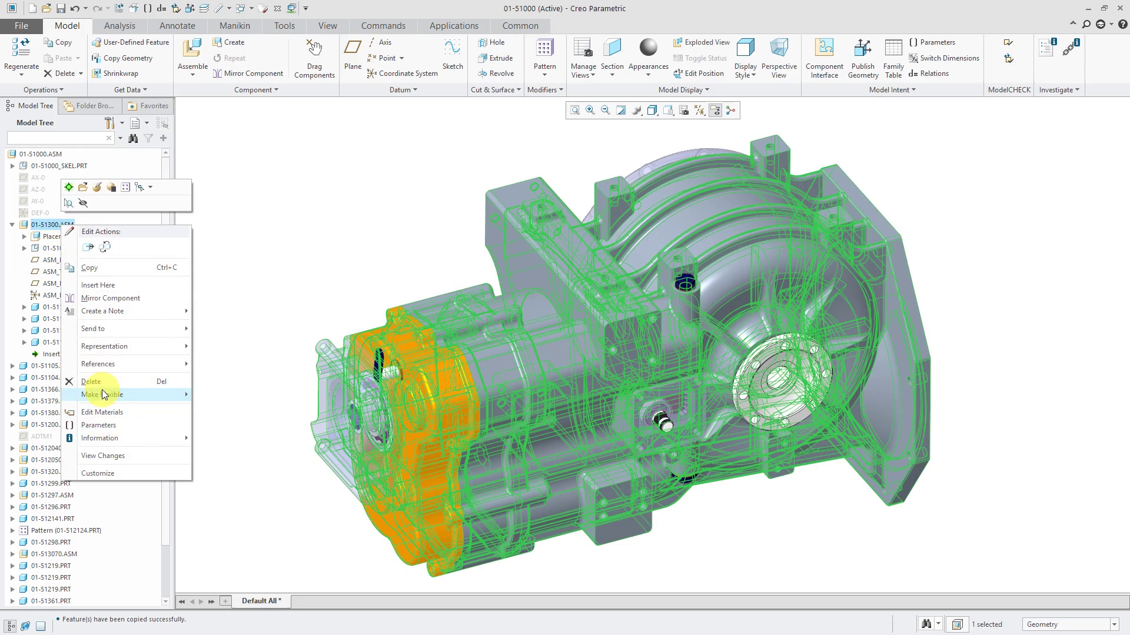
click(83, 203)
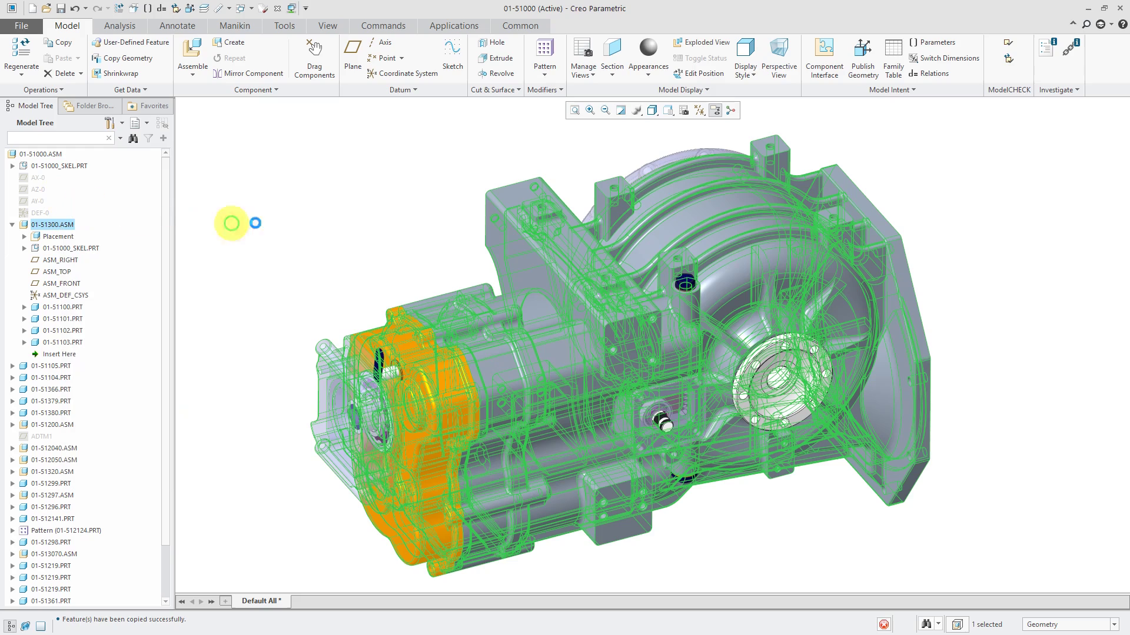
click(351, 221)
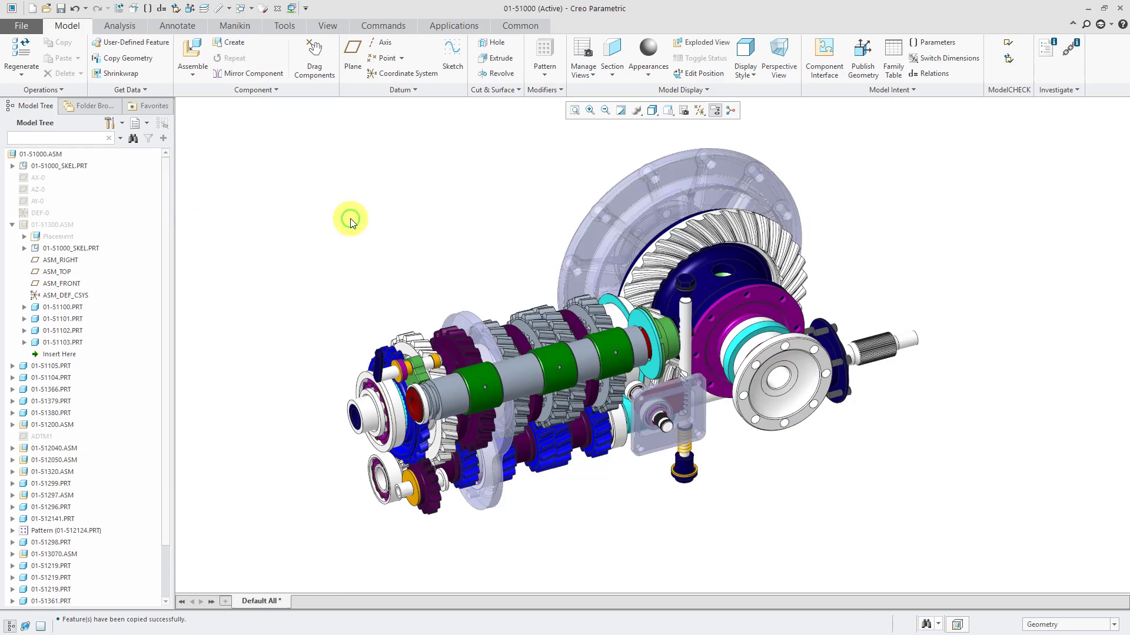
click(12, 225)
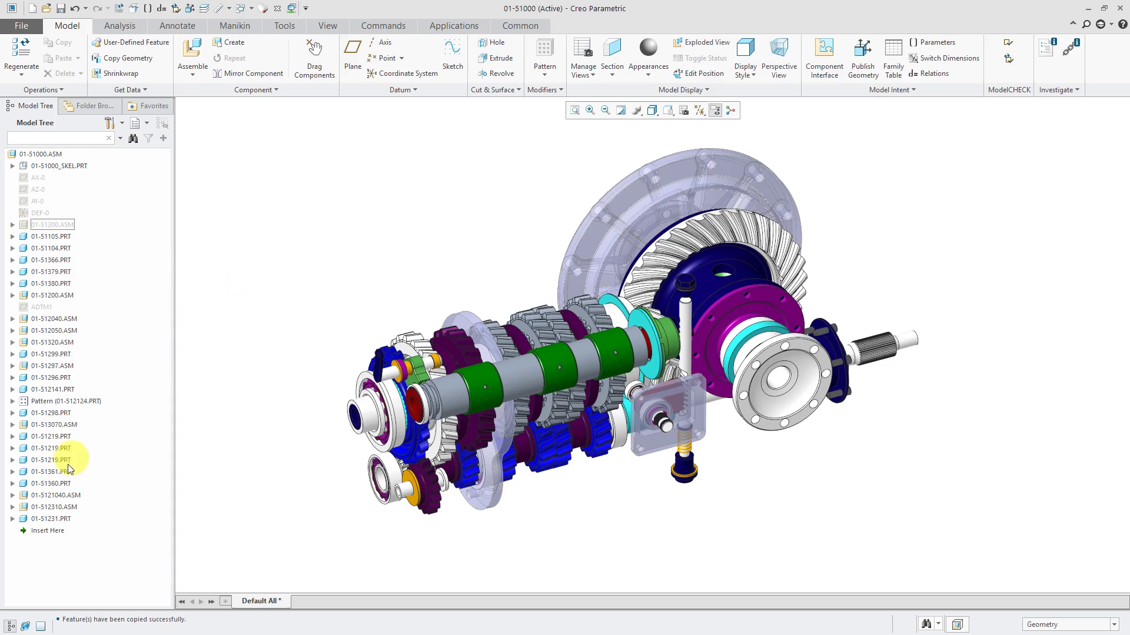
- Move 01-512109.PRT out of the 01-512310.ASM subassembly up to the top level of 01-51000.ASM
click(13, 506)
scroll(92, 467, down, 3)
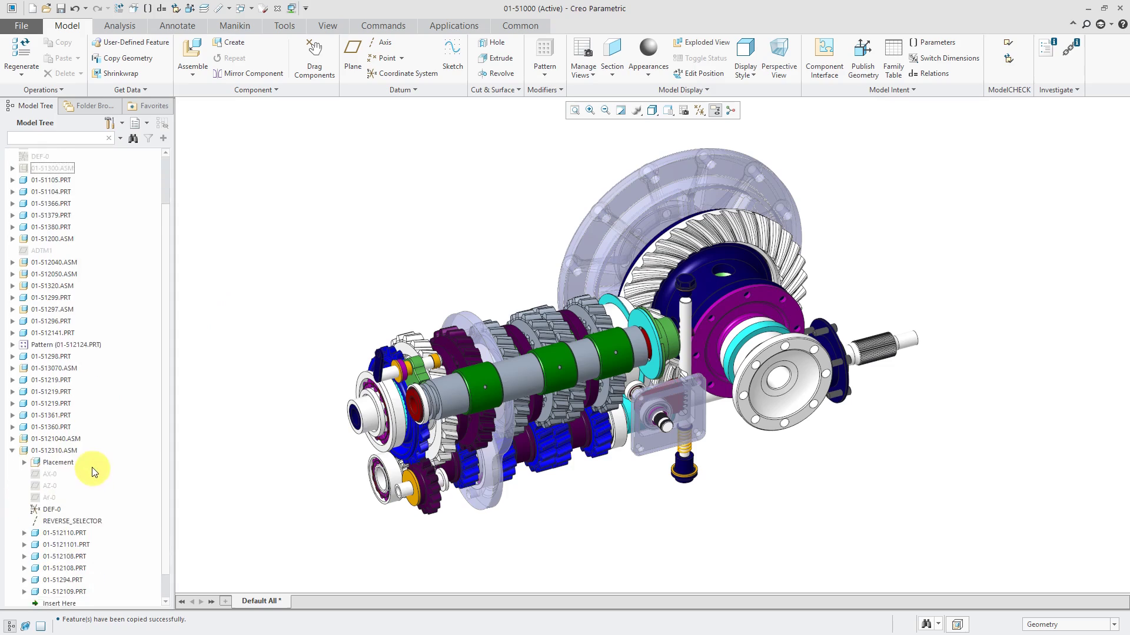
click(71, 565)
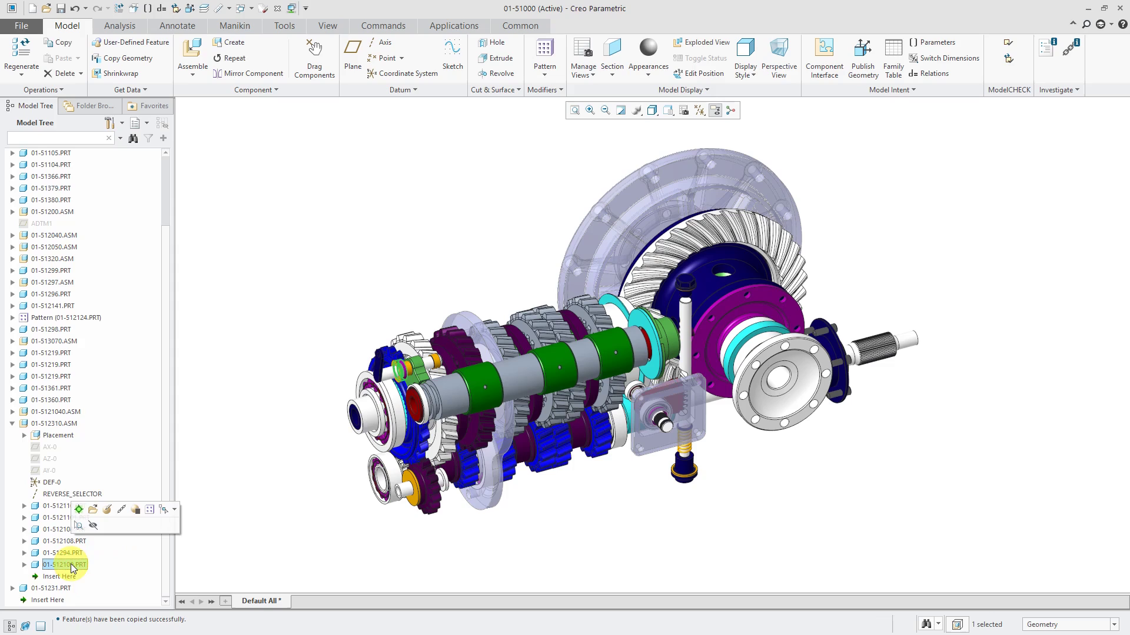
key(ctrl+v)
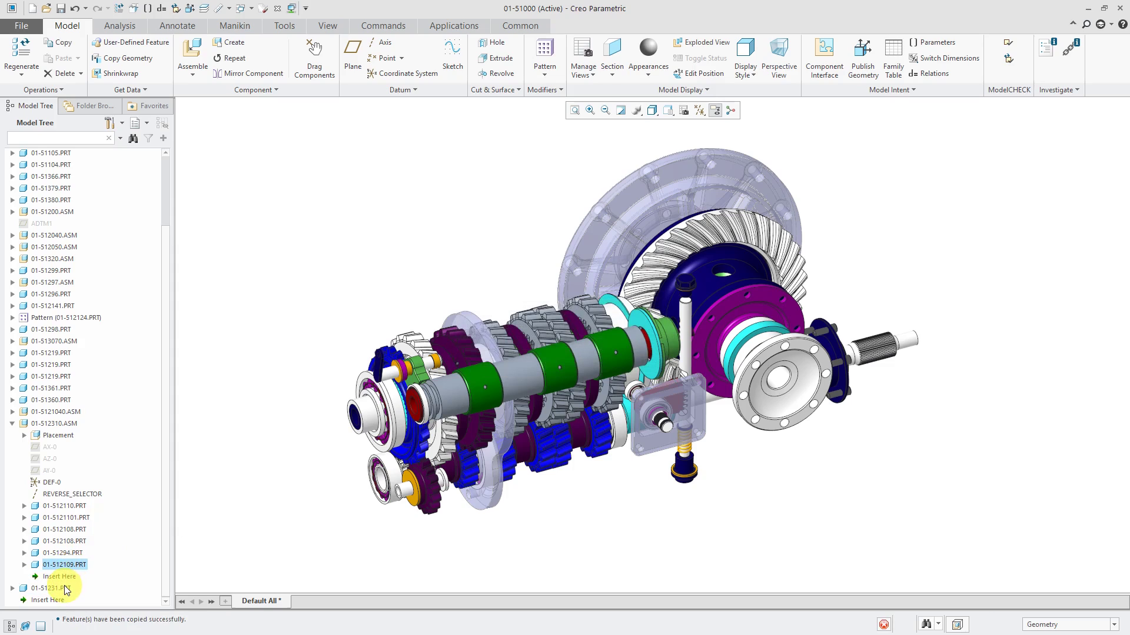
click(51, 578)
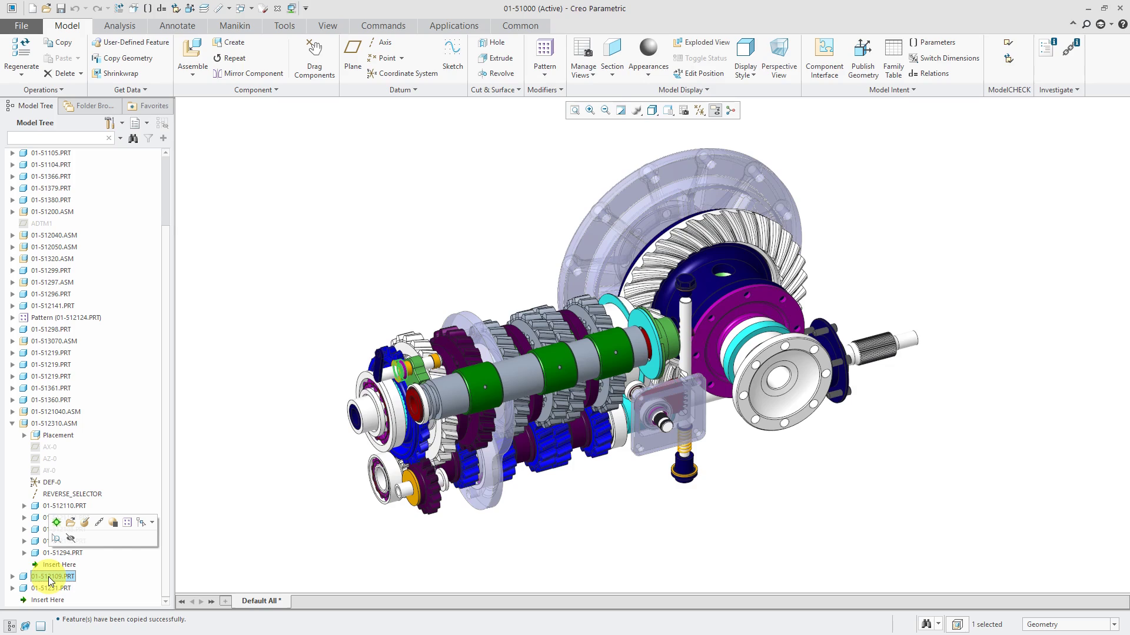
click(12, 423)
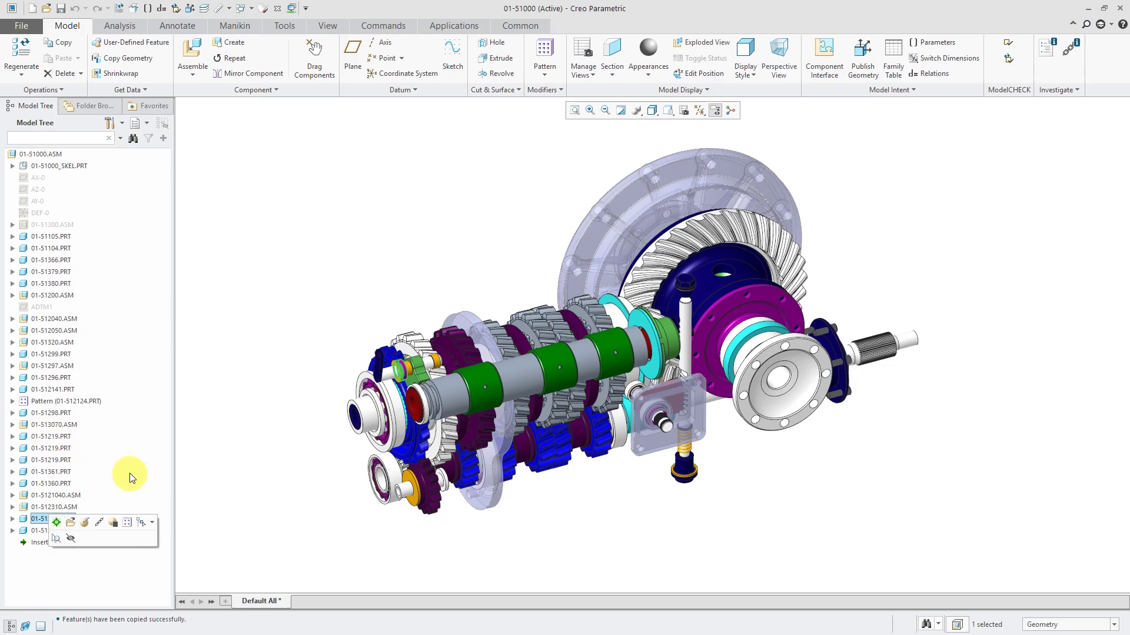
- Move 01-51296.PRT and 01-512141.PRT together into the 01-512050.ASM subassembly, and hide that subassembly
click(61, 377)
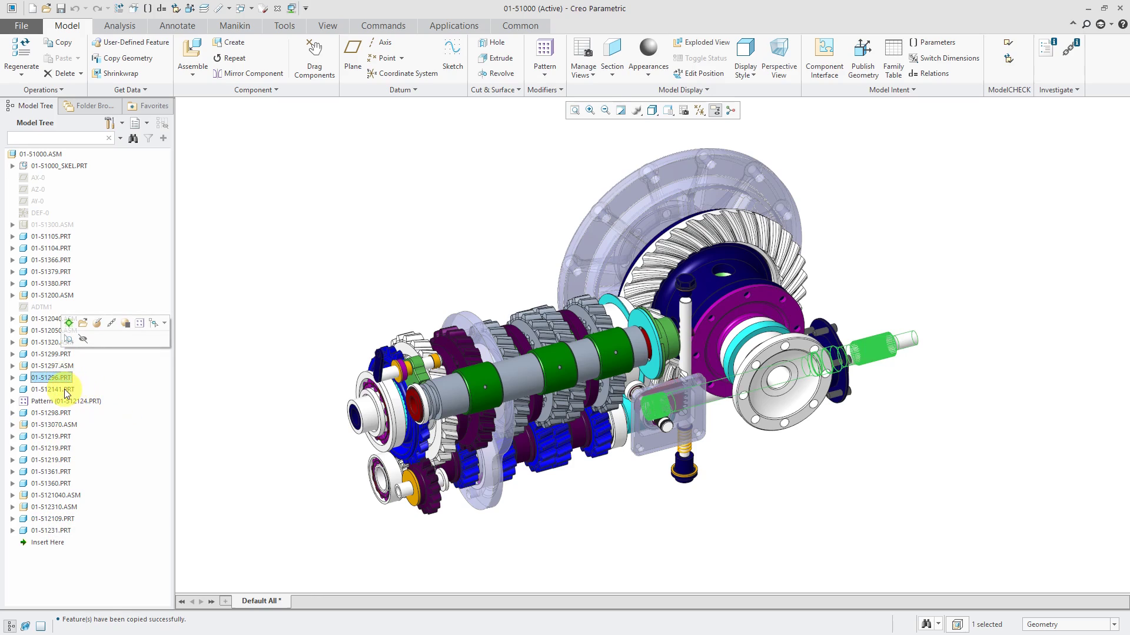
ctrl+click(66, 390)
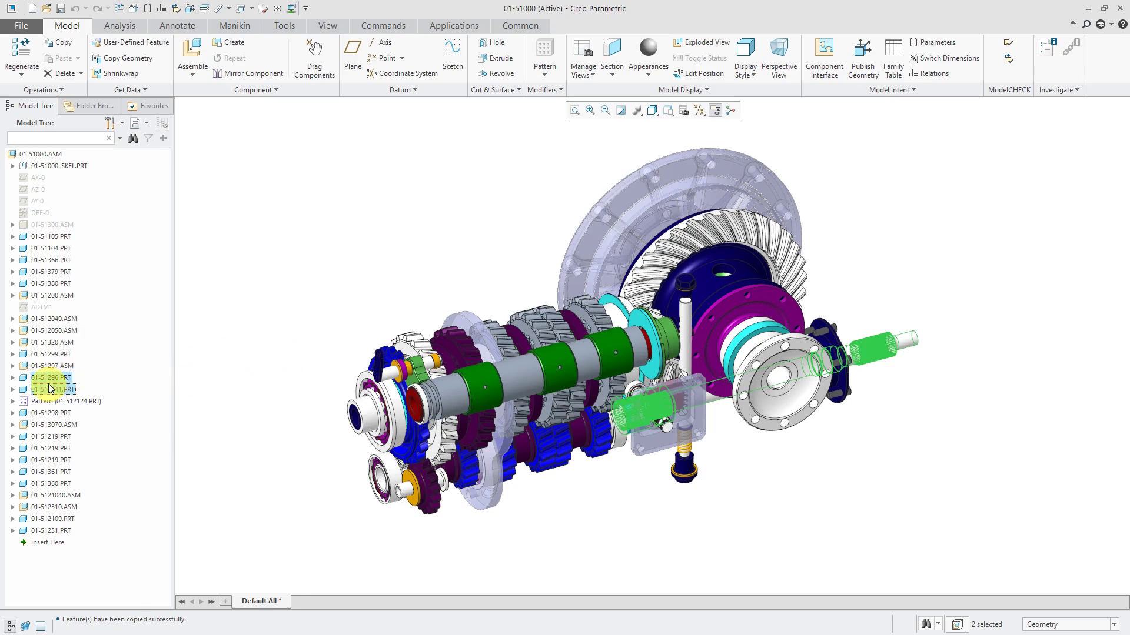
drag(50, 381, 61, 329)
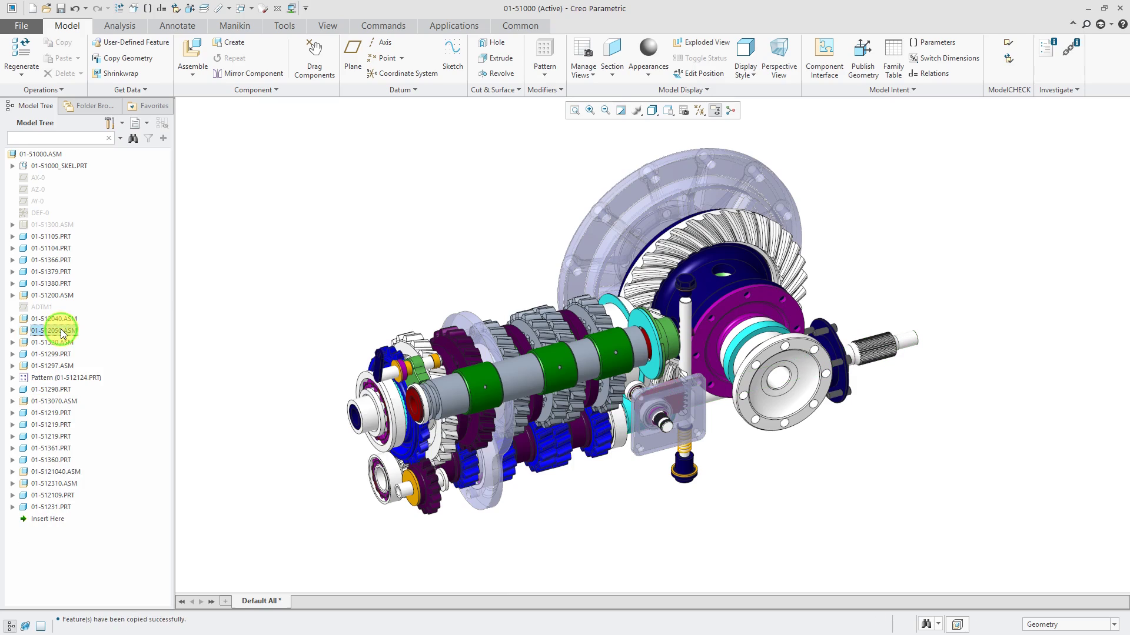
click(61, 330)
click(83, 291)
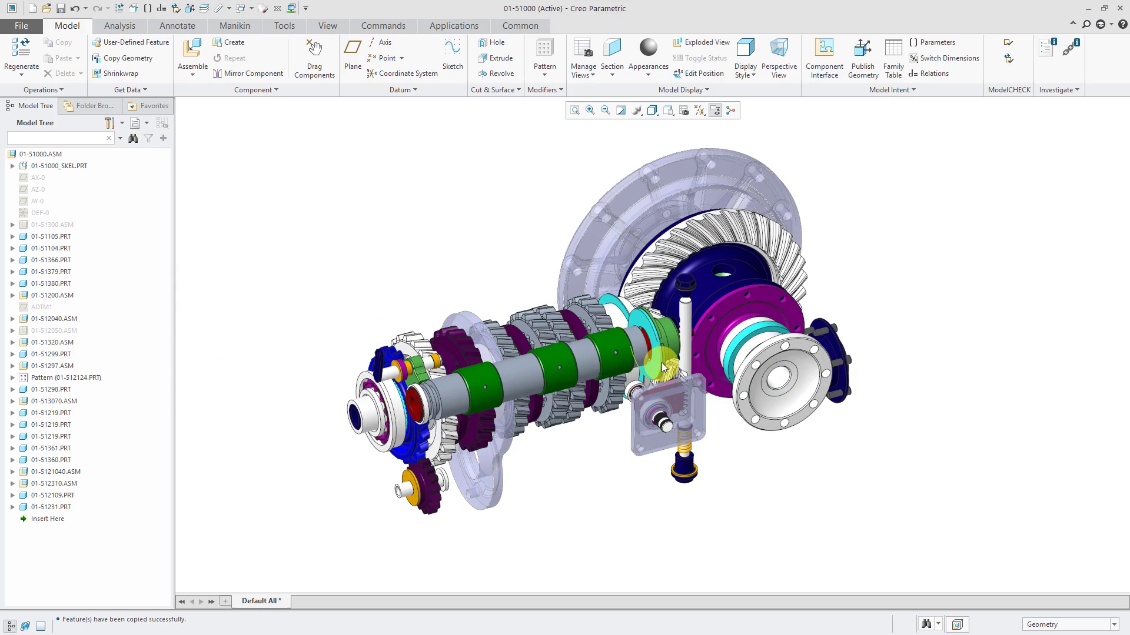
- Move the flange part 01-51299.PRT into the 01-51297.ASM subassembly and try to move the 01-512124.PRT bolt pattern there too
middle_drag(661, 363, 580, 379)
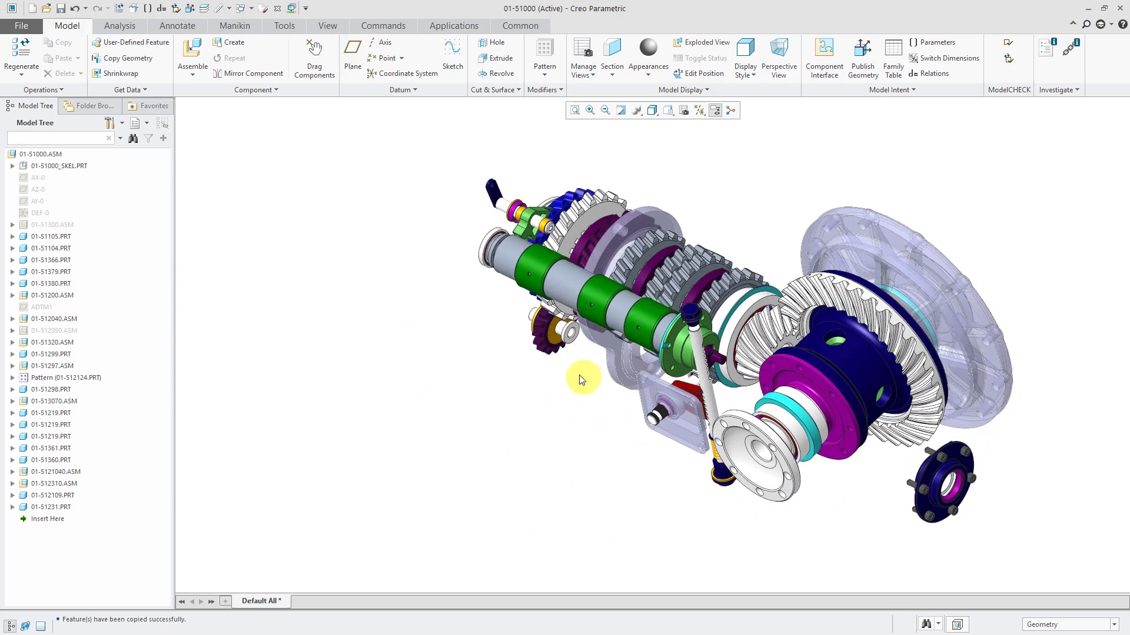
scroll(584, 383, down, 2)
scroll(821, 456, up, 4)
scroll(821, 457, up, 3)
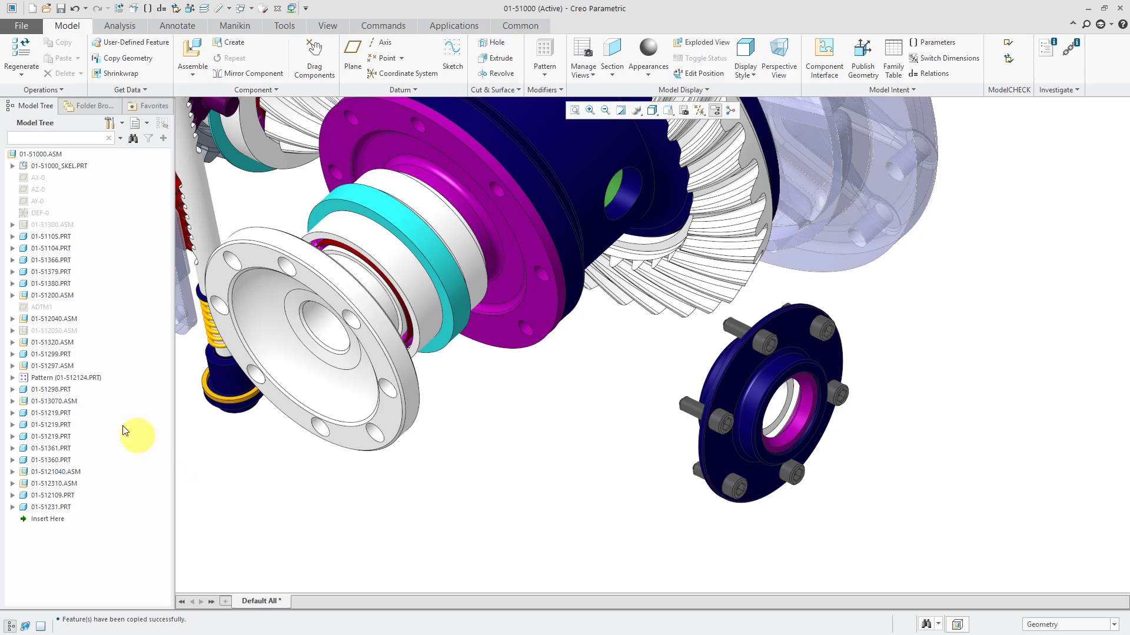
click(738, 384)
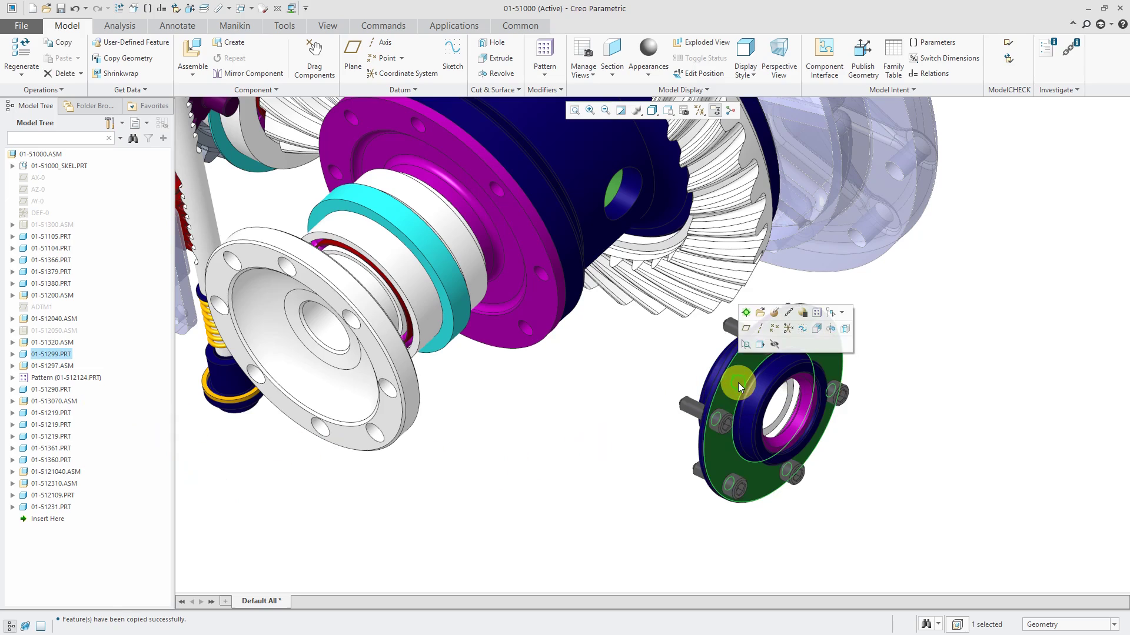
click(54, 353)
drag(53, 361, 51, 365)
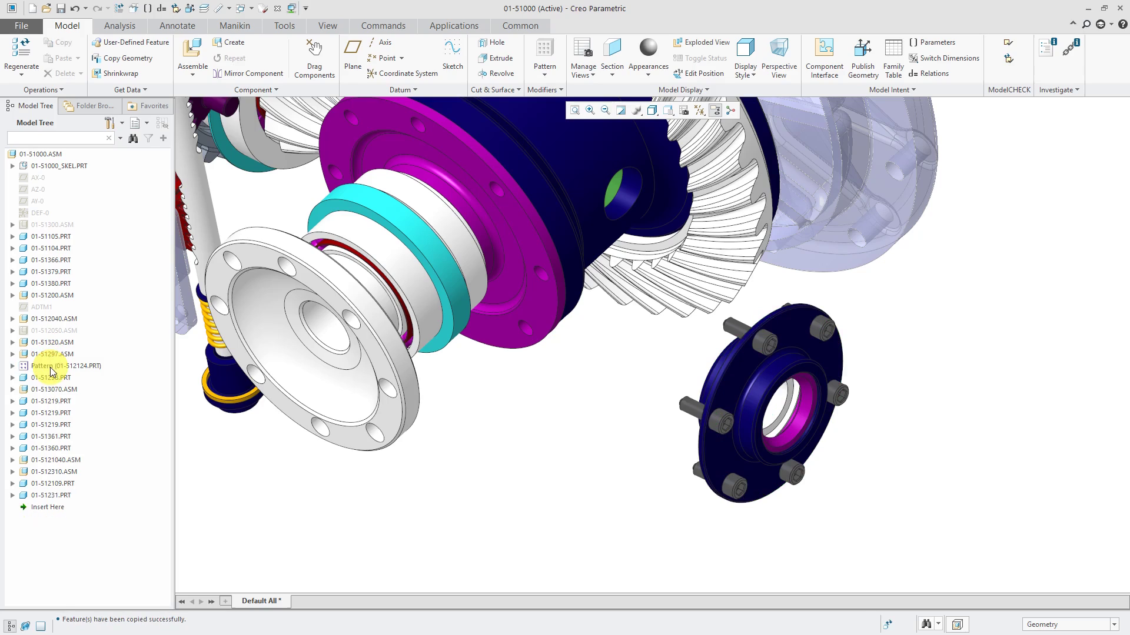
click(51, 370)
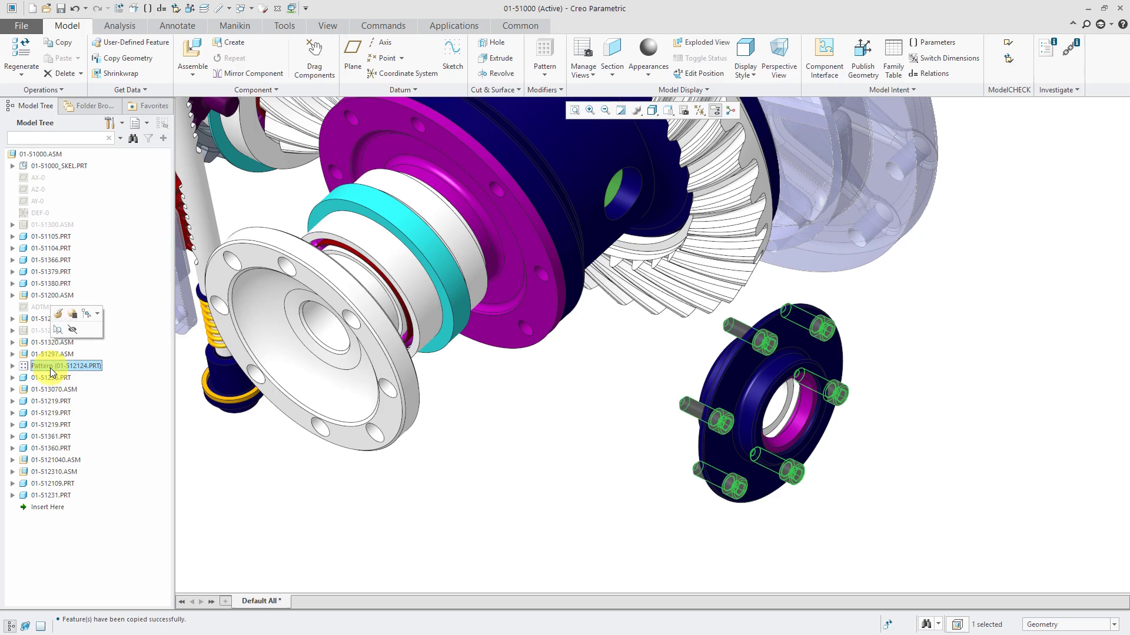
mouse_move(51, 372)
mouse_down()
mouse_move(54, 353)
mouse_move(56, 362)
mouse_up()
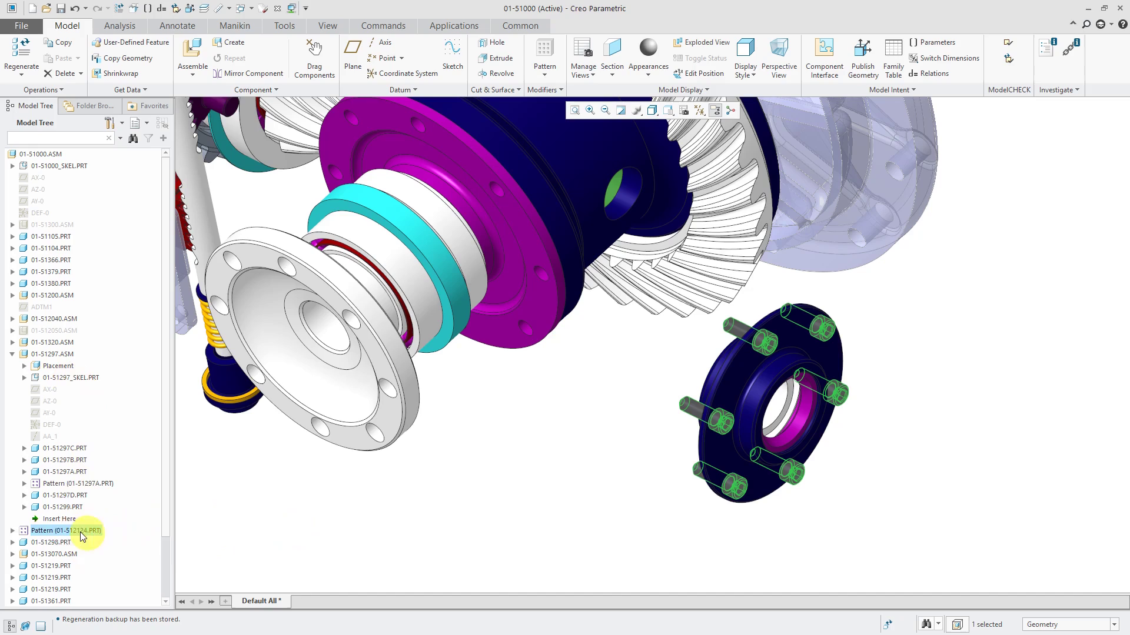
- Delete only the pattern of 01-512124.PRT and move the remaining single bolt into the 01-51297.ASM subassembly
click(12, 531)
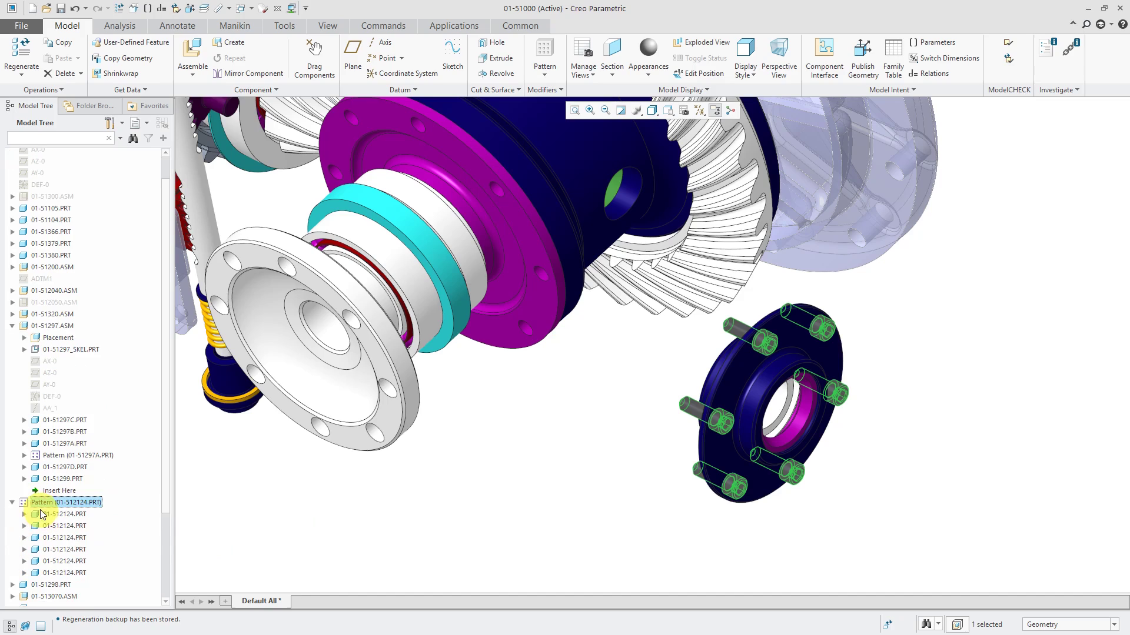
right_click(80, 510)
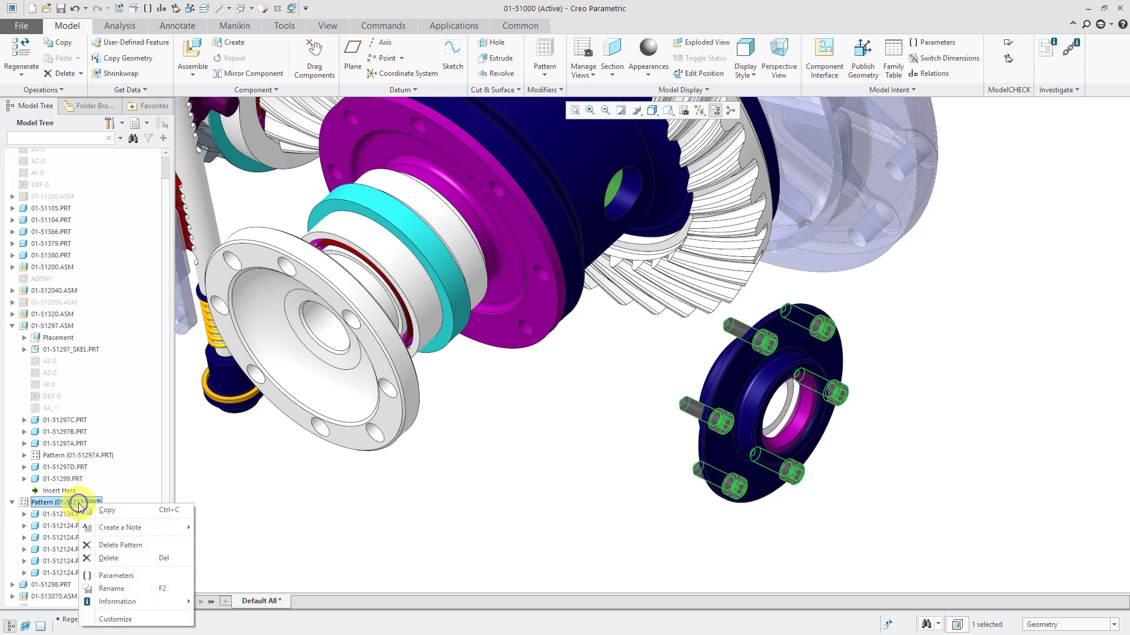
click(115, 546)
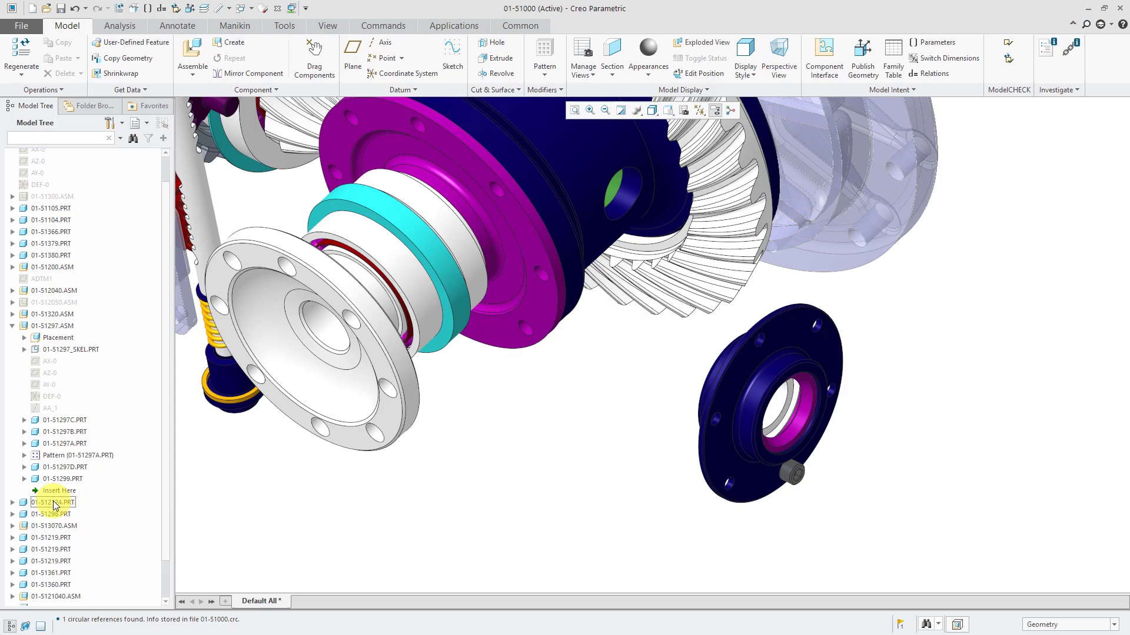
drag(53, 503, 63, 485)
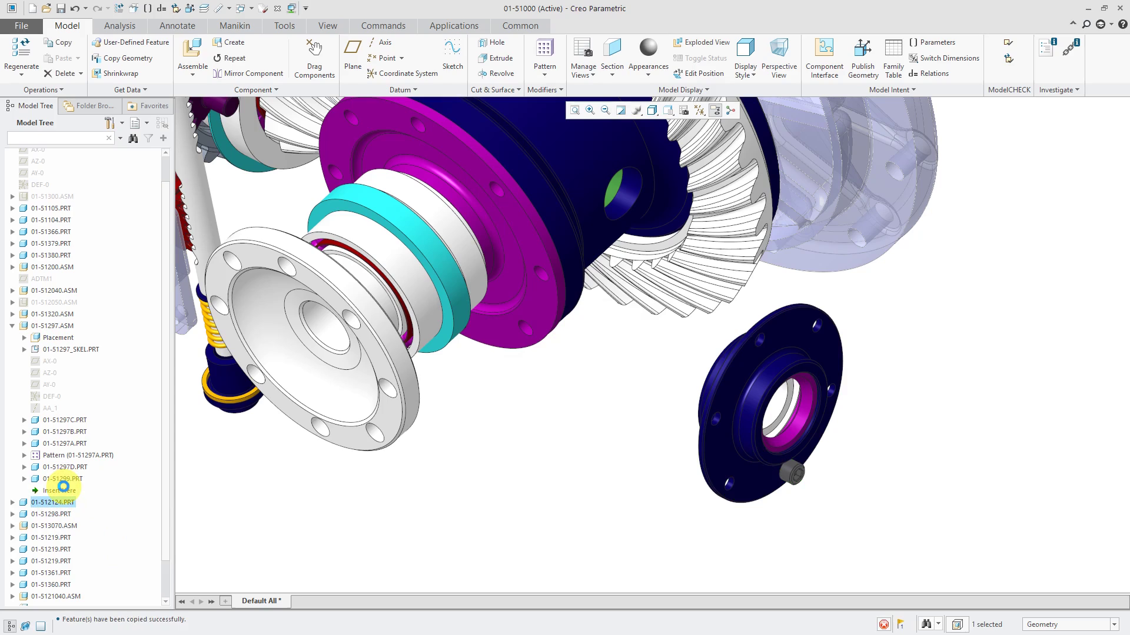
click(66, 492)
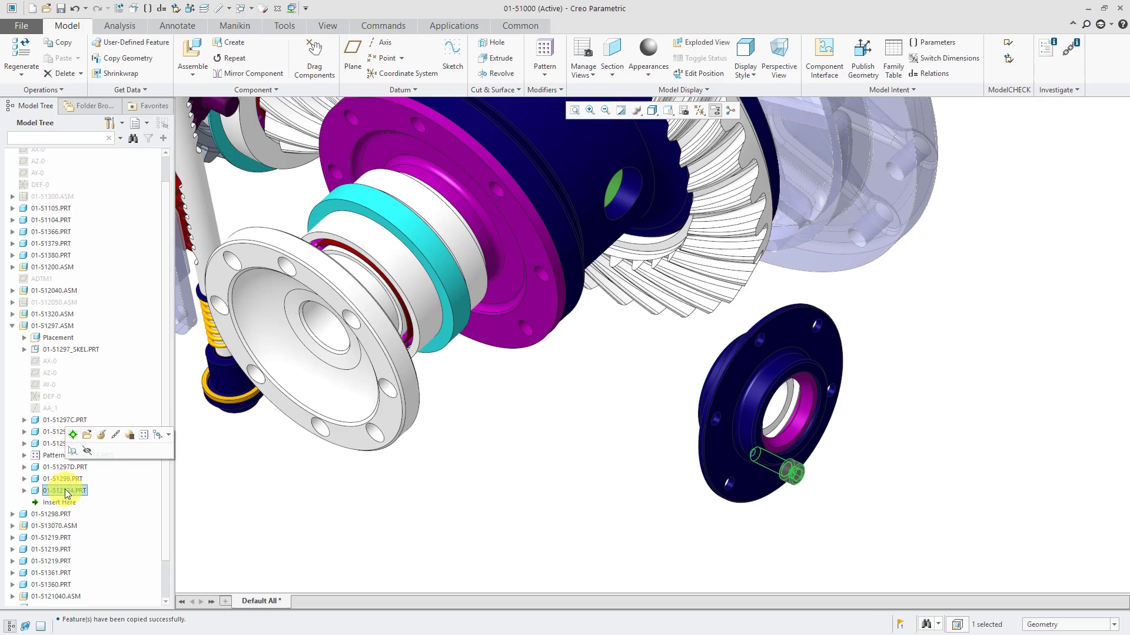
- Create a reference pattern of the 01-512124.PRT bolt in the 01-51297.ASM subassembly so bolts fill the flange's holes
right_click(66, 492)
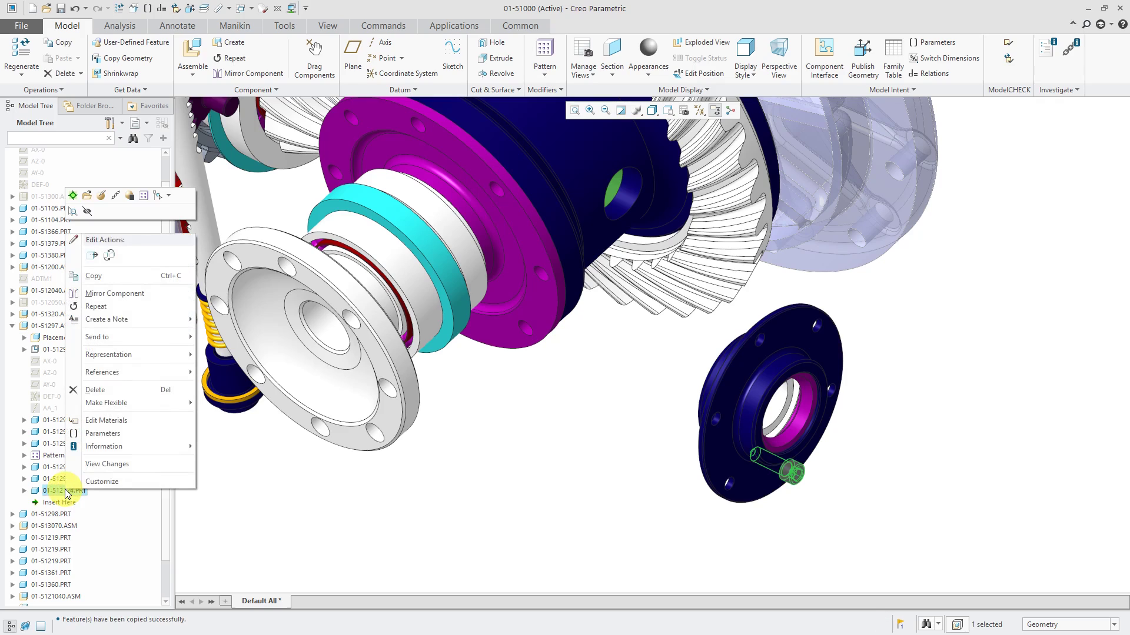
click(144, 196)
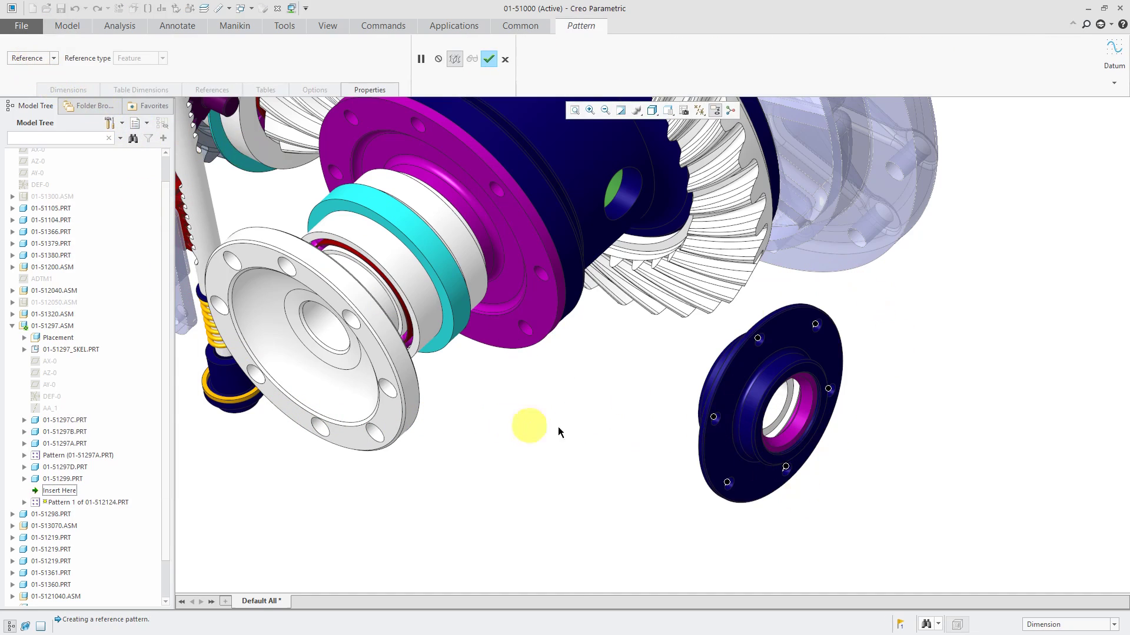
click(490, 58)
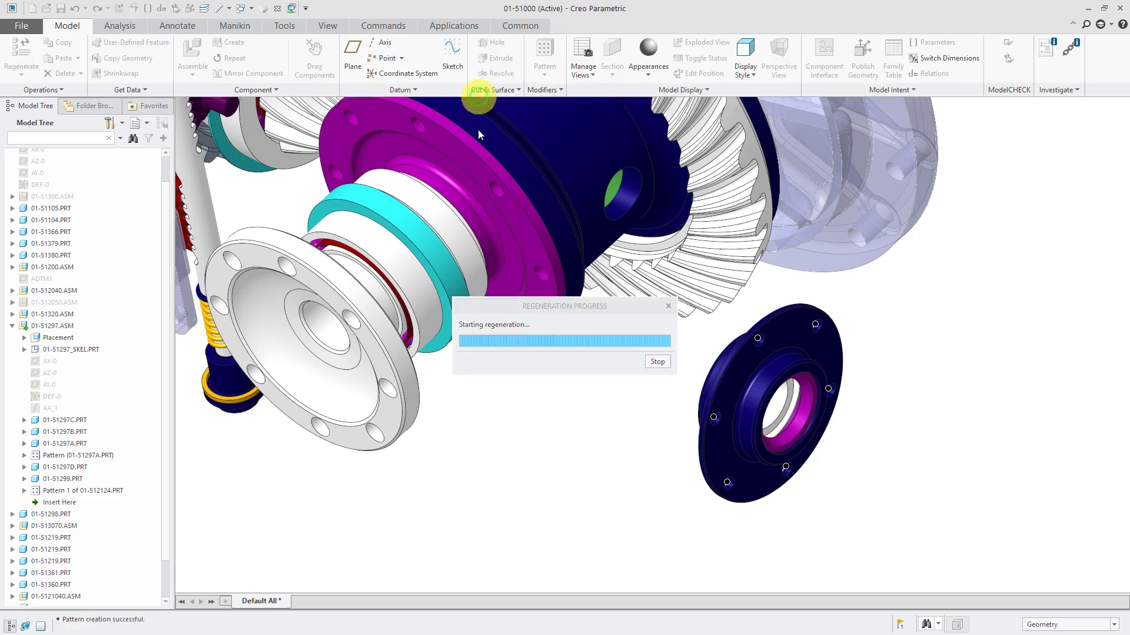
click(524, 436)
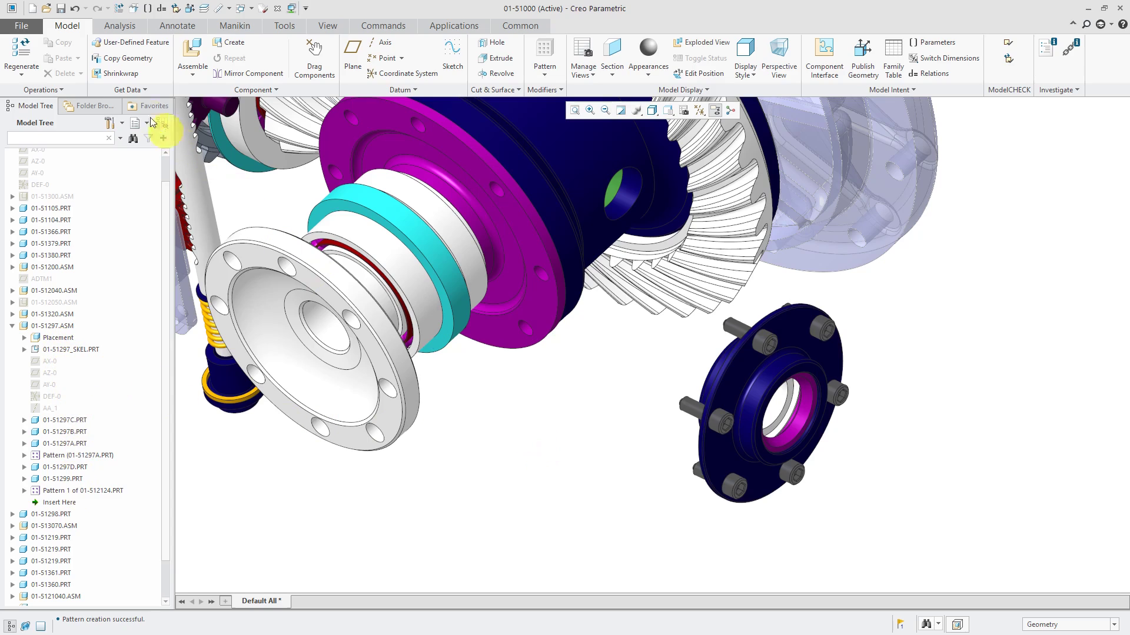
- Search the configuration options in config.pro for the keyword "drag"
click(27, 28)
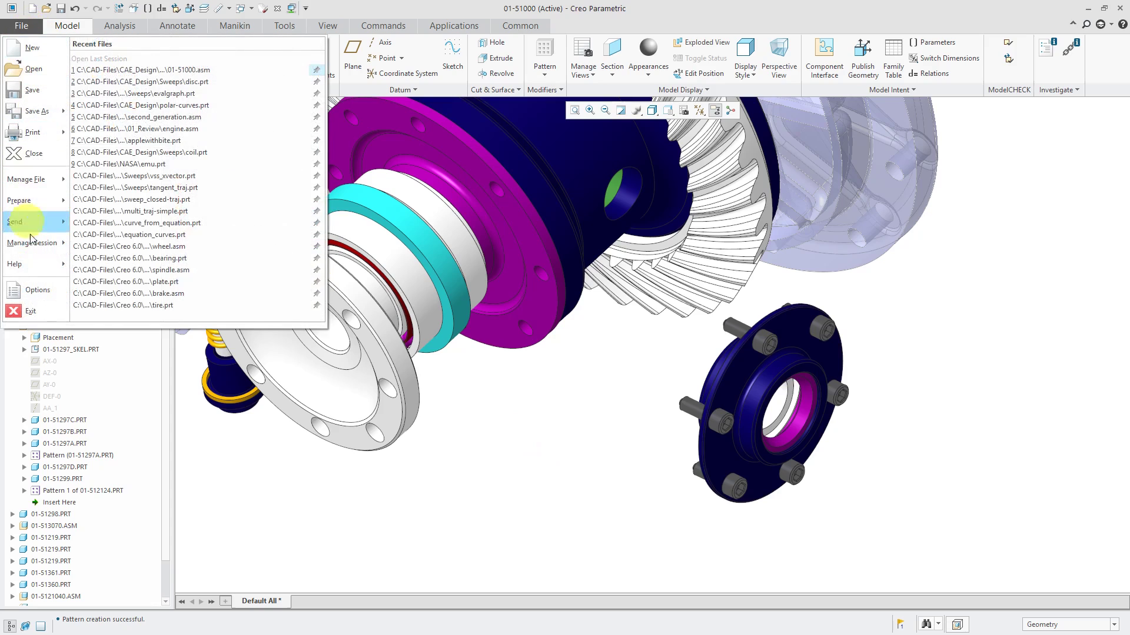
click(39, 291)
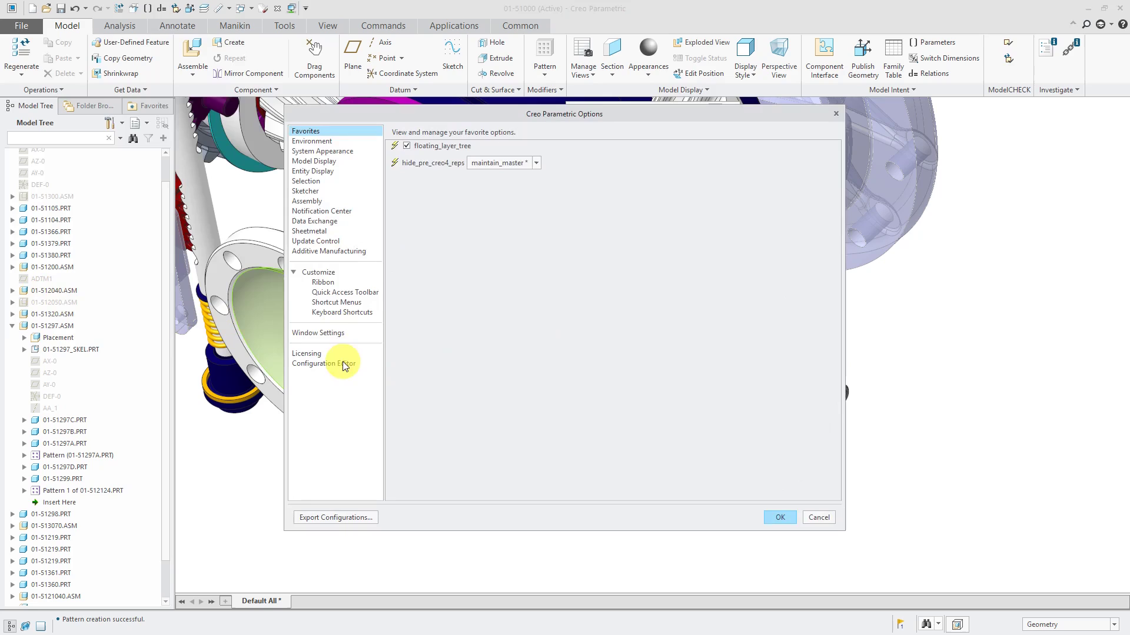
click(345, 365)
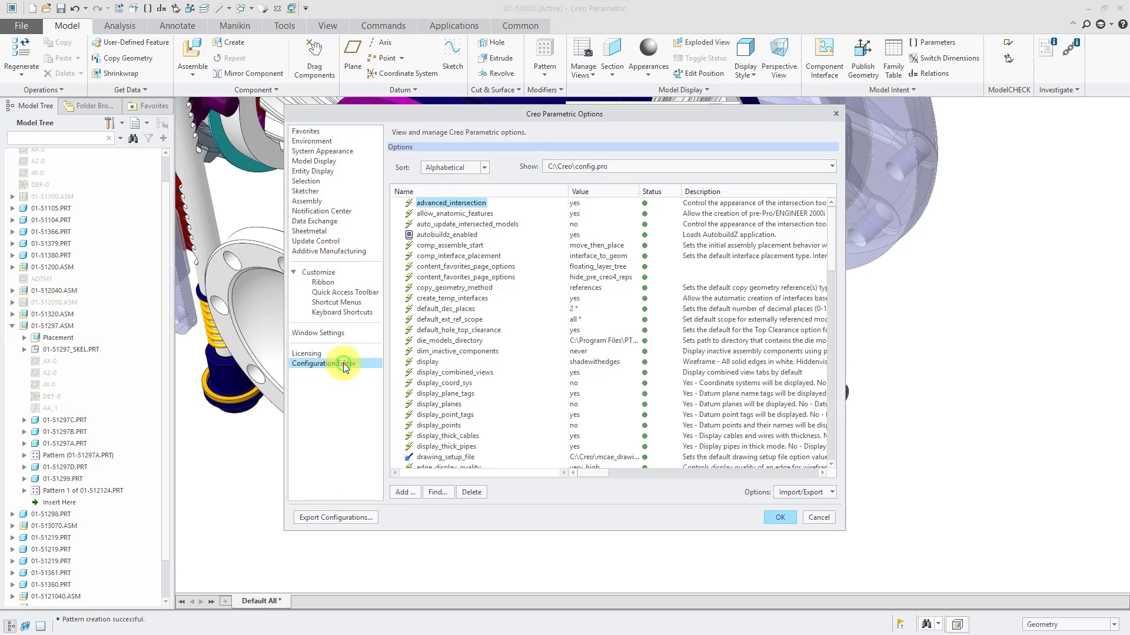
click(439, 493)
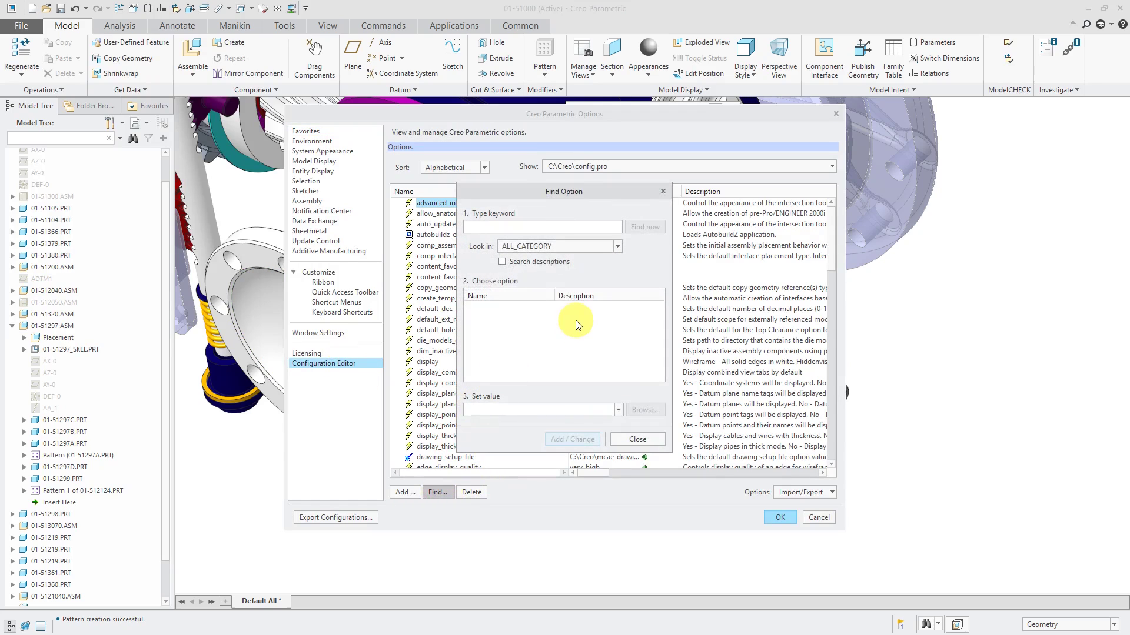
text(drag)
key(Return)
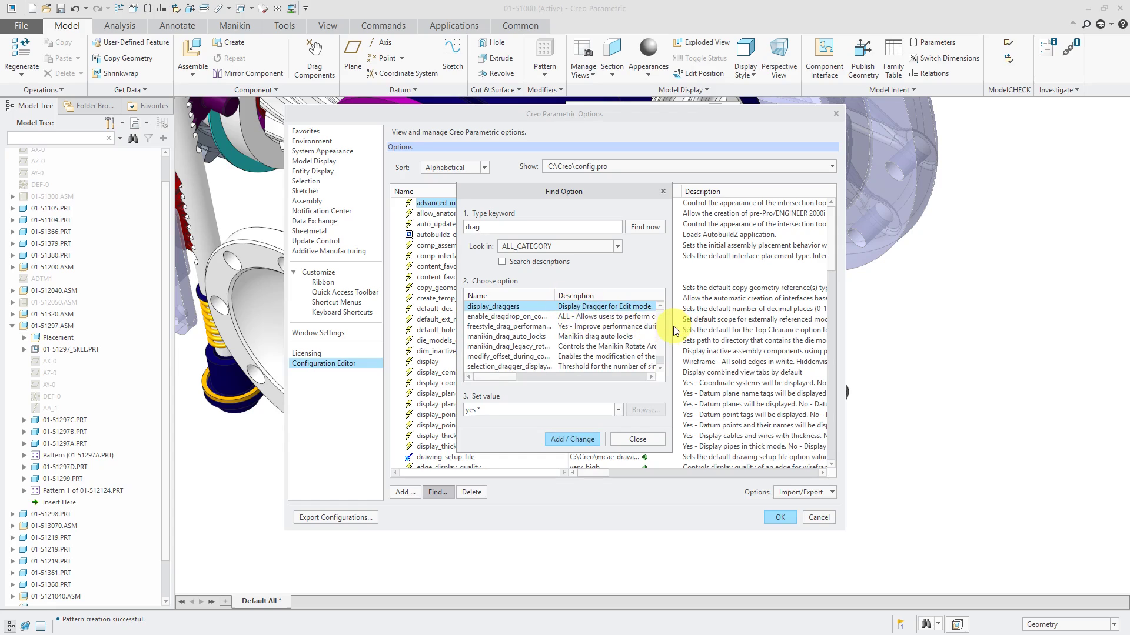
- Examine the description and available values of the enable_dragdrop_on_components option, and close the options without changing it
drag(672, 326, 980, 339)
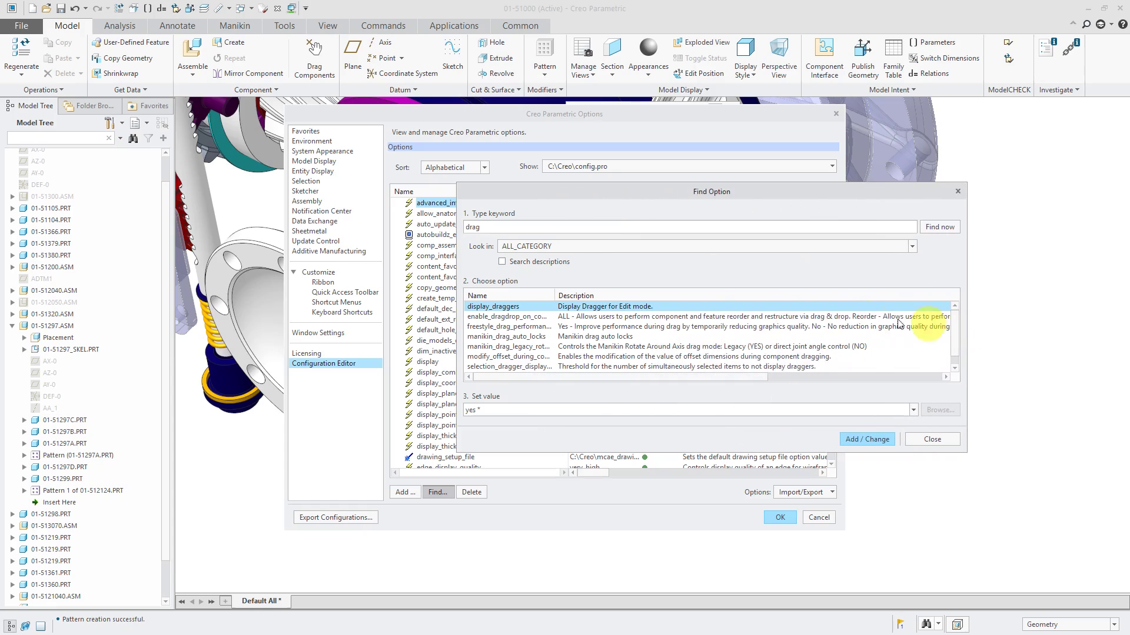
drag(558, 289, 588, 289)
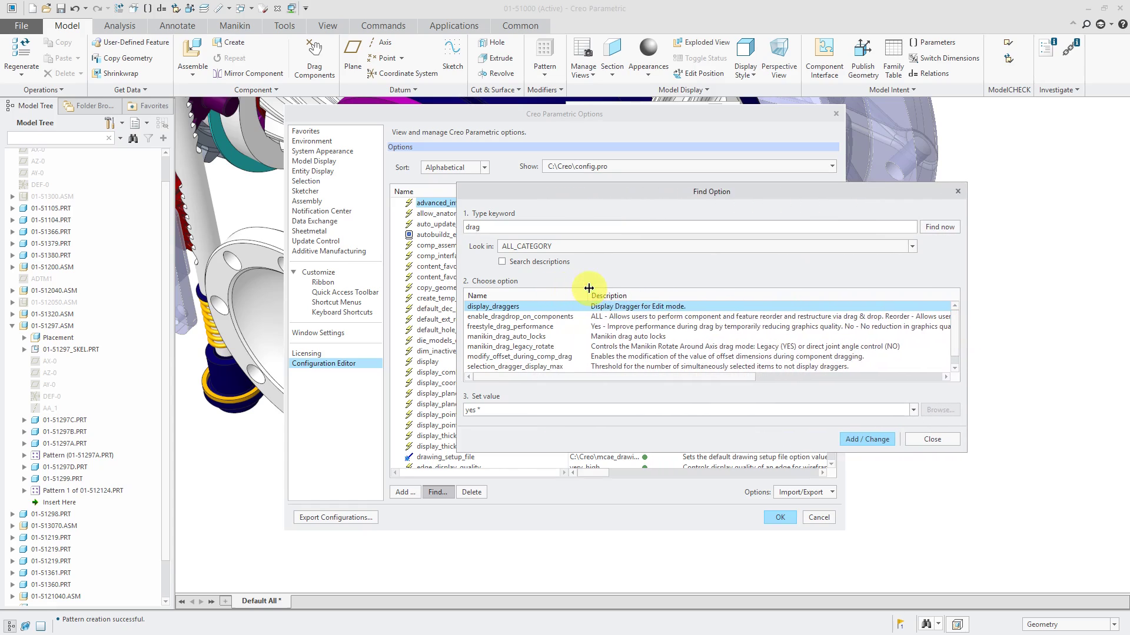
click(538, 318)
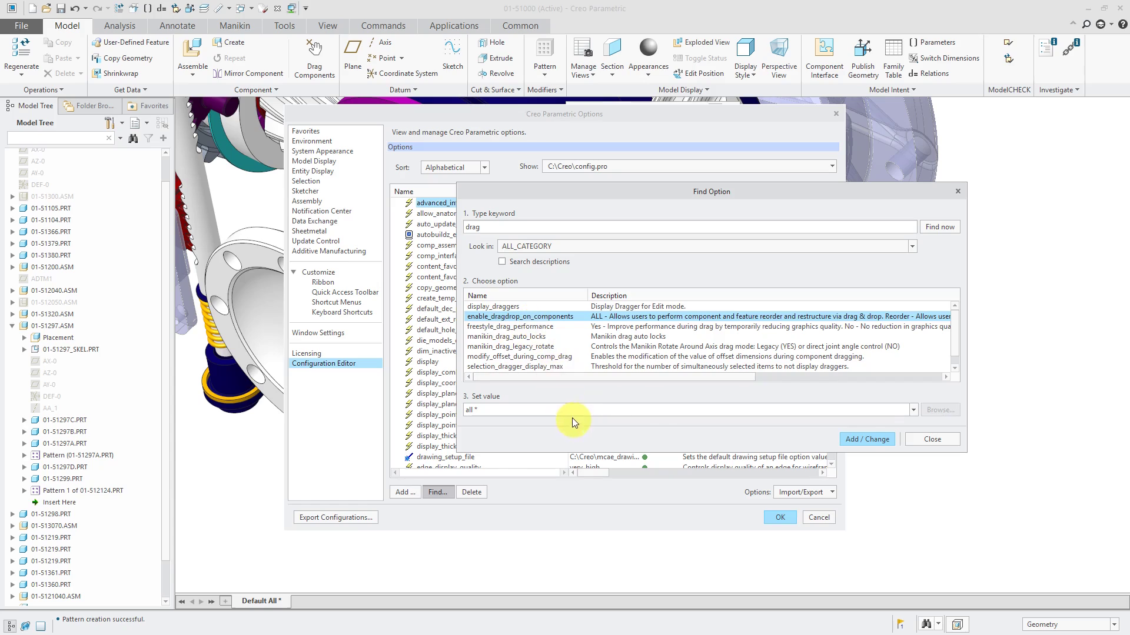
click(912, 410)
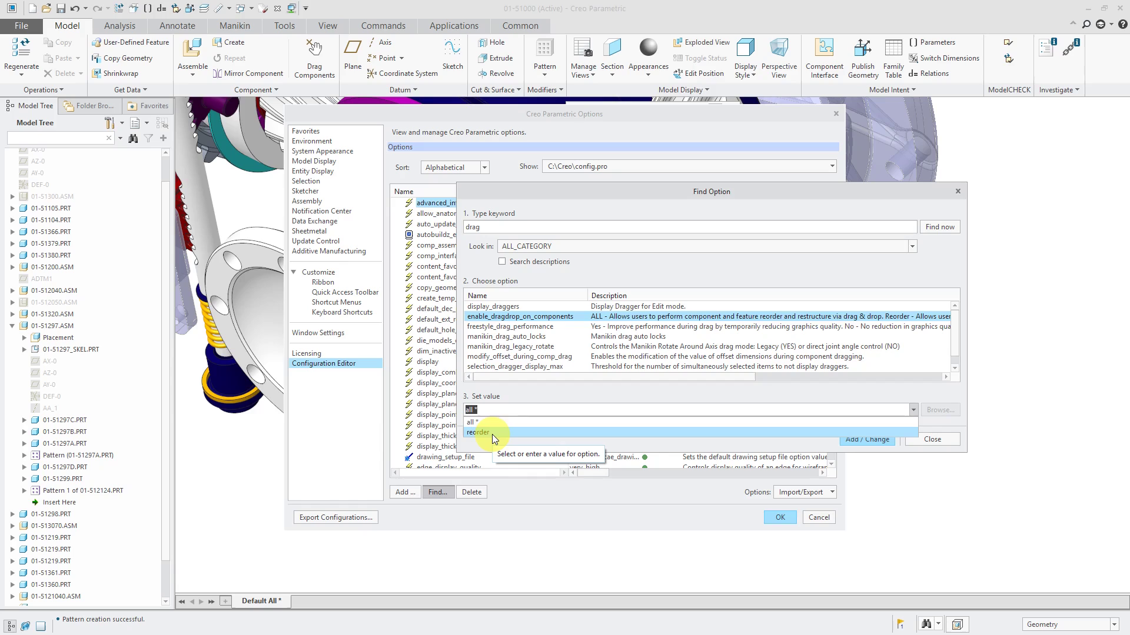
click(934, 442)
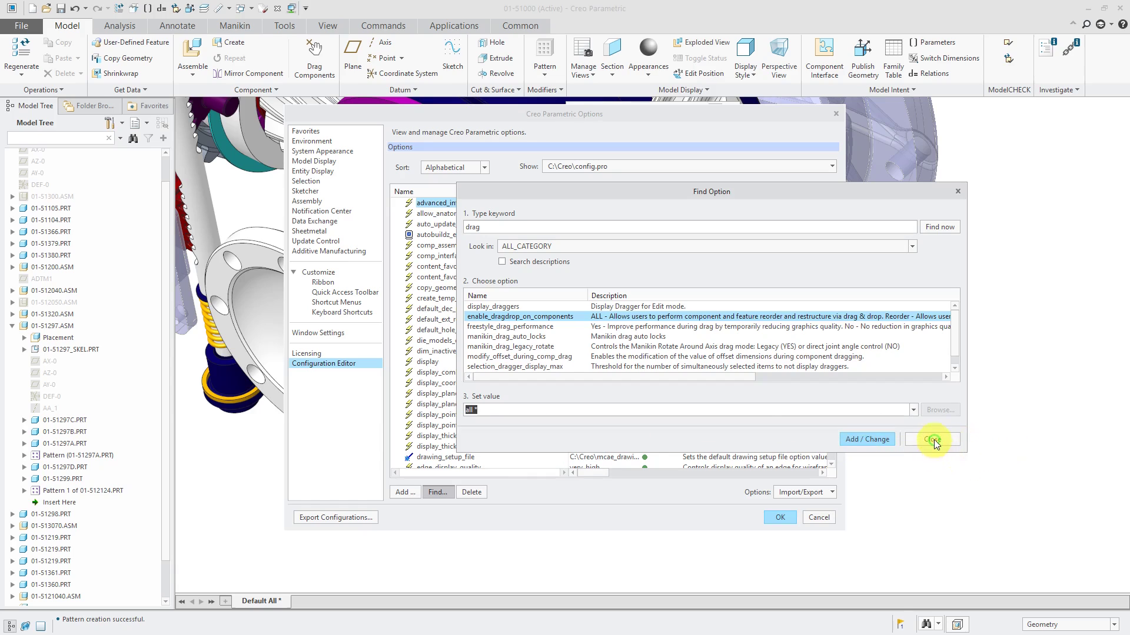
click(935, 443)
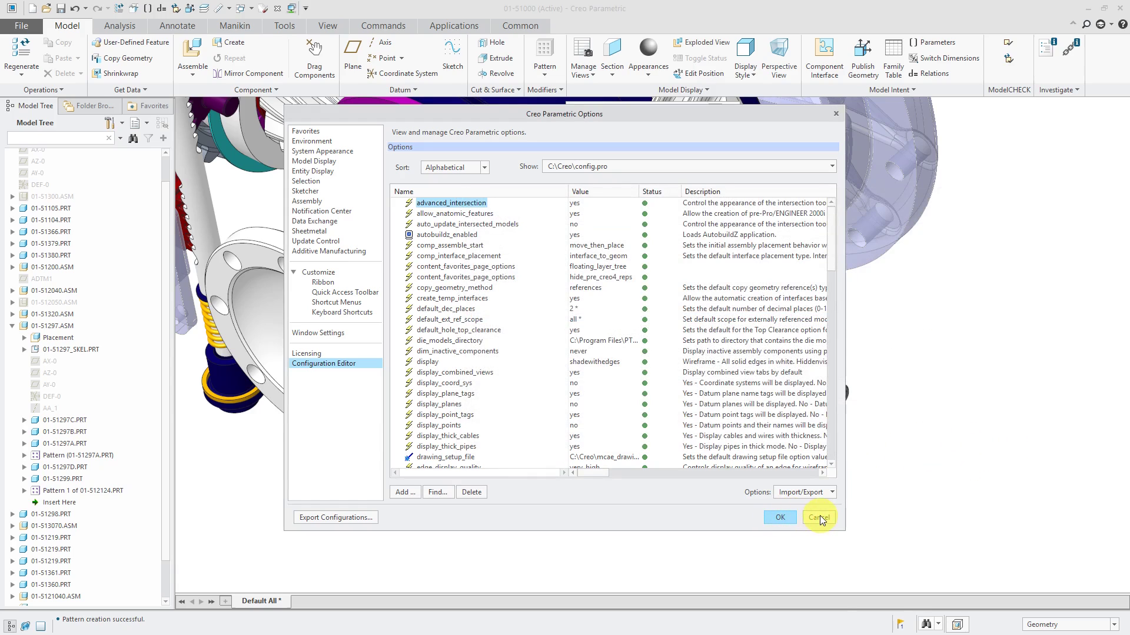
click(782, 518)
- Use Restructure to move 01-51105.PRT from the top level into the 01-51300.ASM subassembly
scroll(656, 512, down, 5)
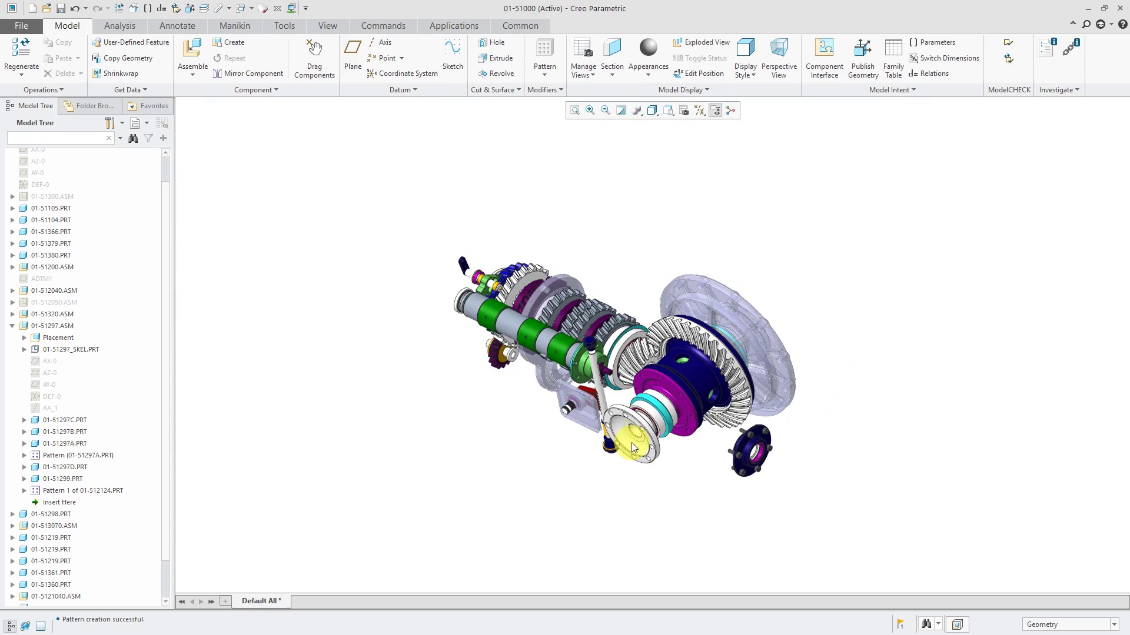
scroll(635, 446, up, 2)
scroll(635, 445, down, 1)
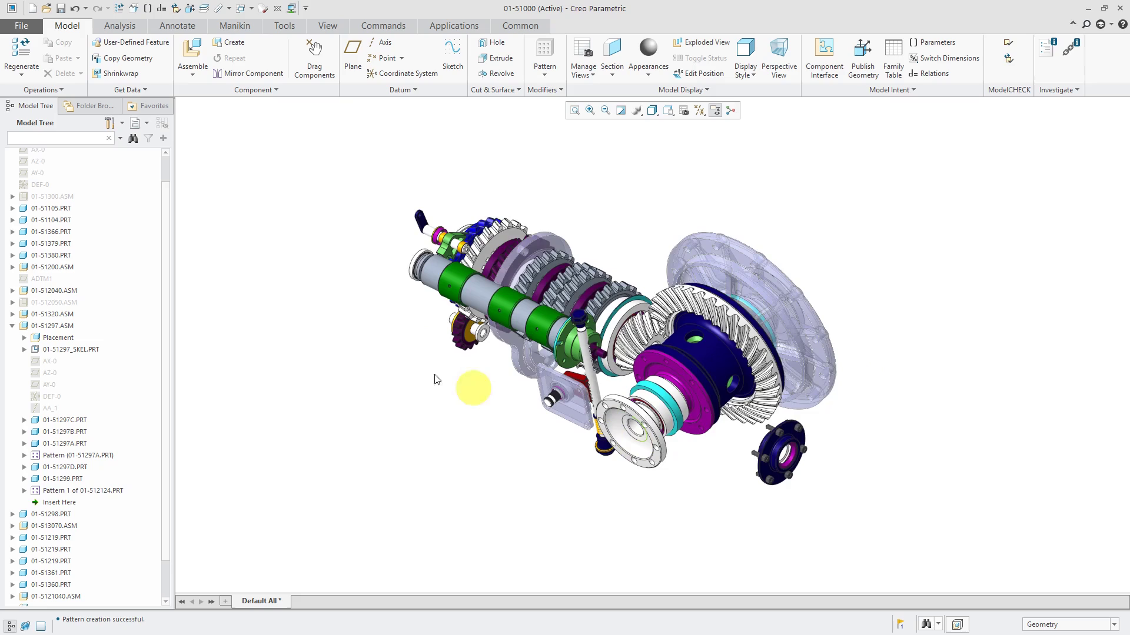
scroll(107, 278, up, 1)
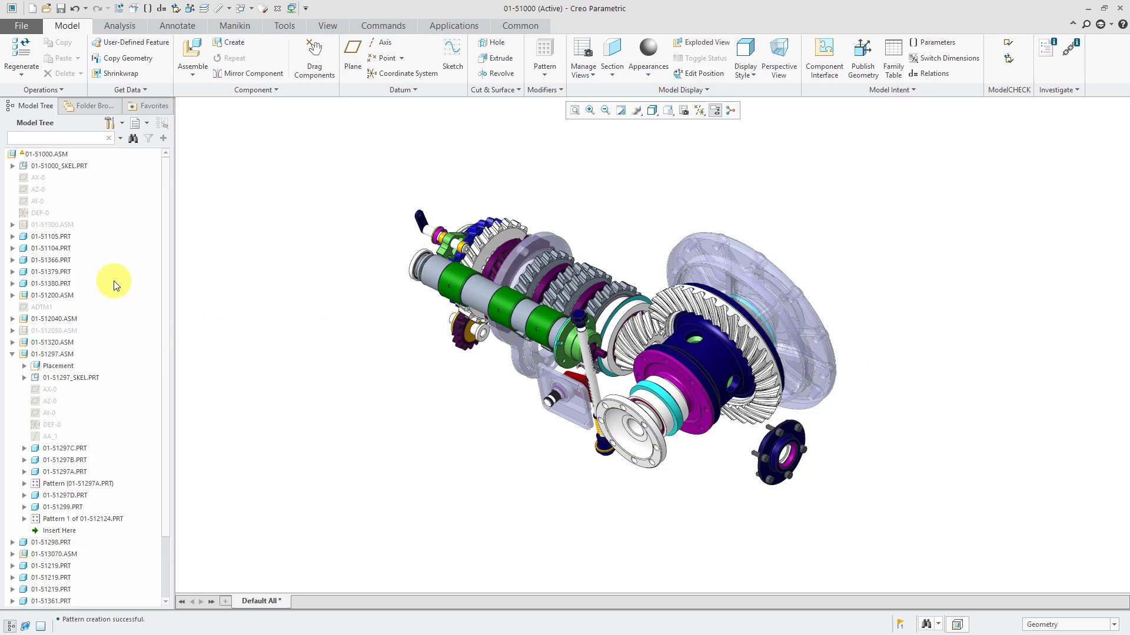
click(256, 91)
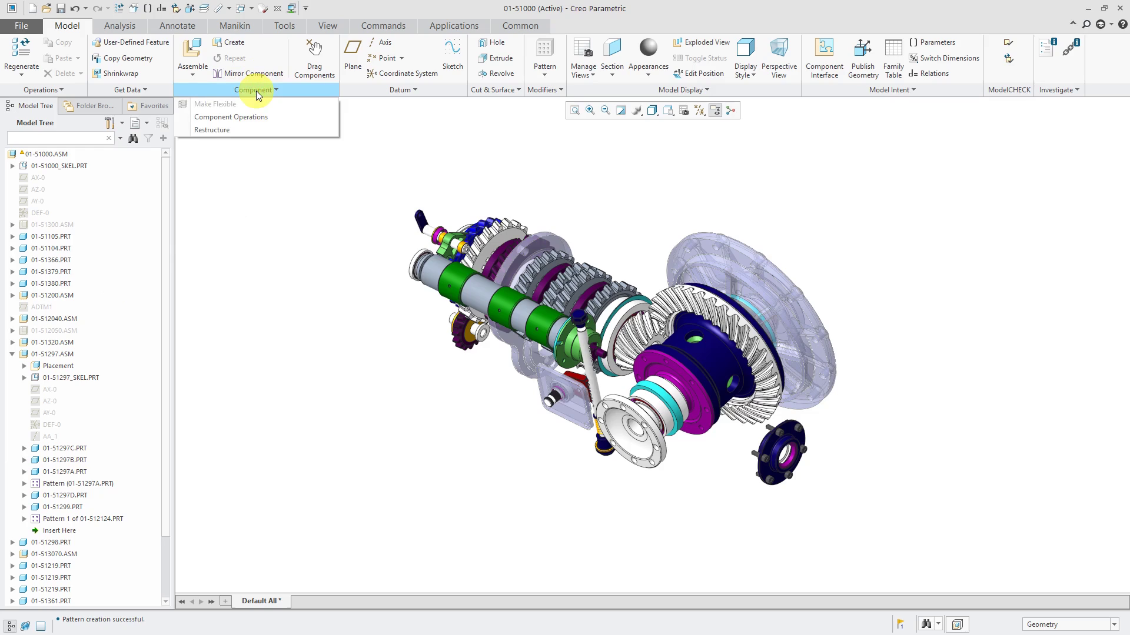
click(226, 131)
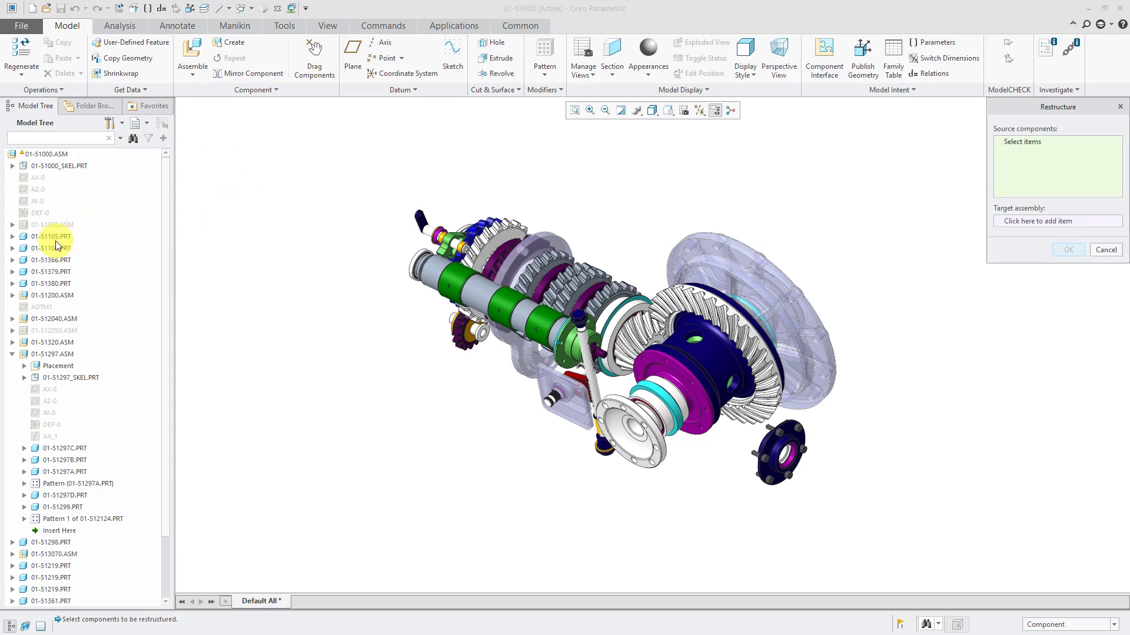
click(53, 238)
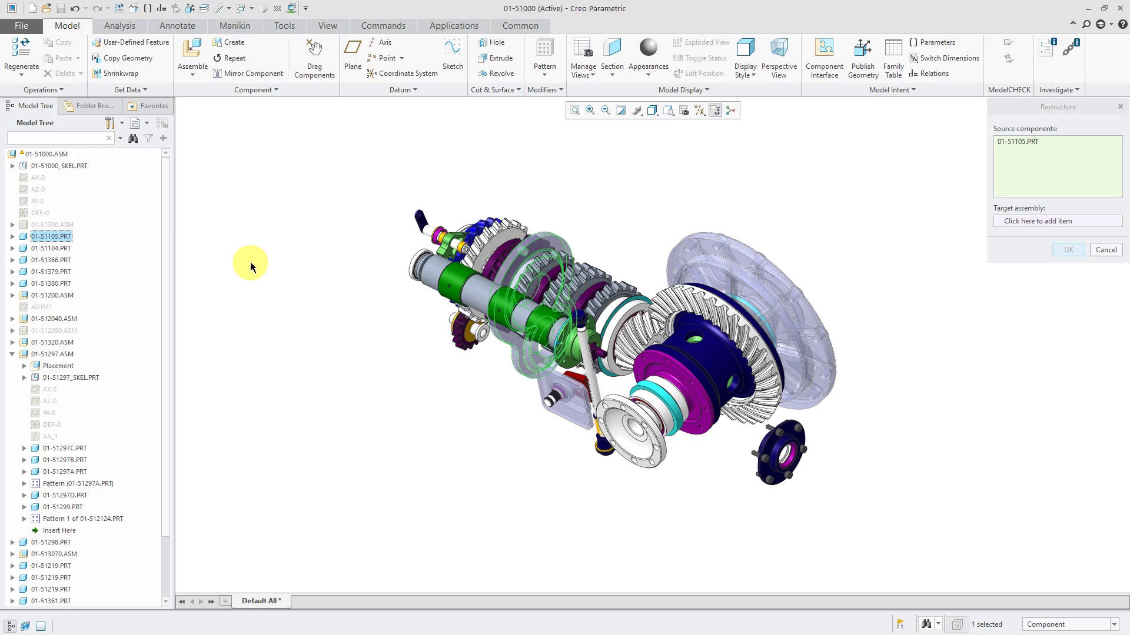
right_click(218, 230)
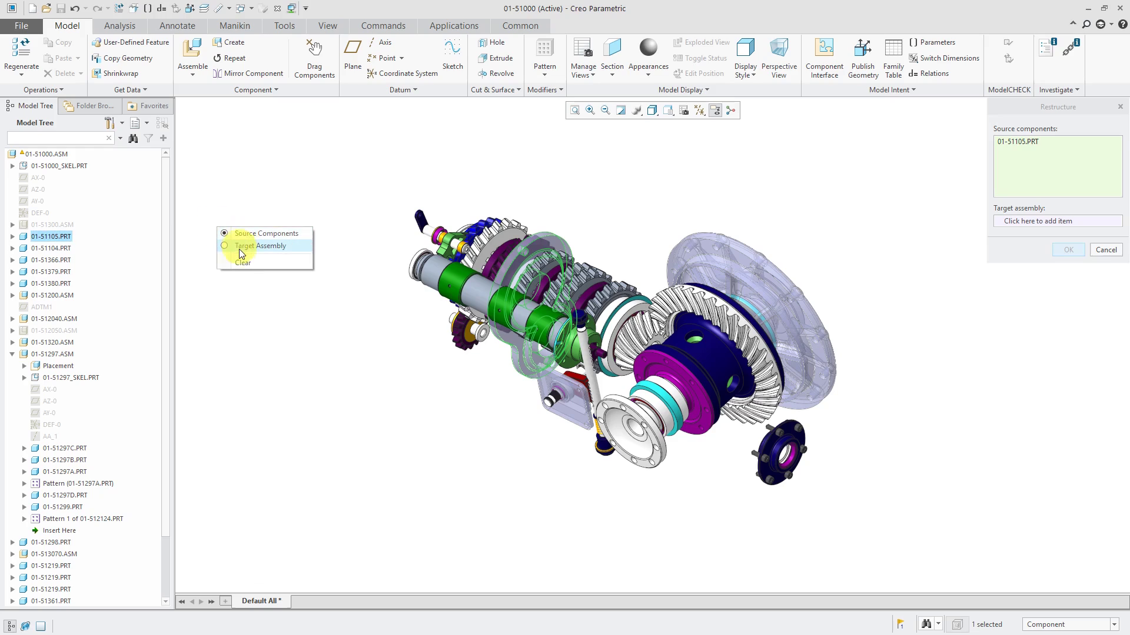
click(239, 247)
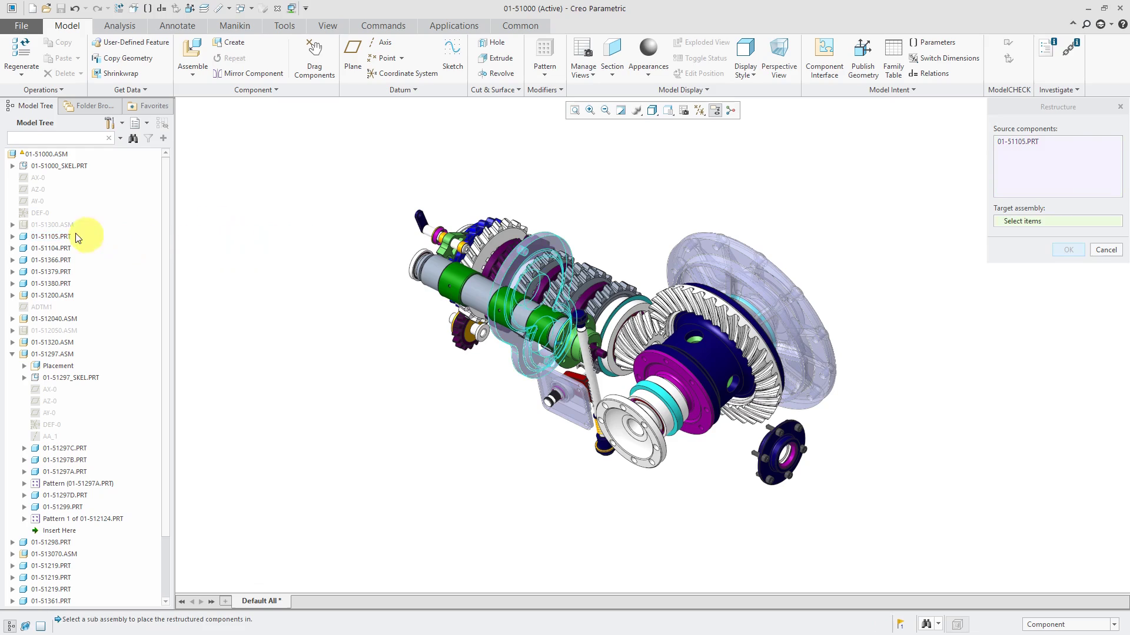
click(61, 225)
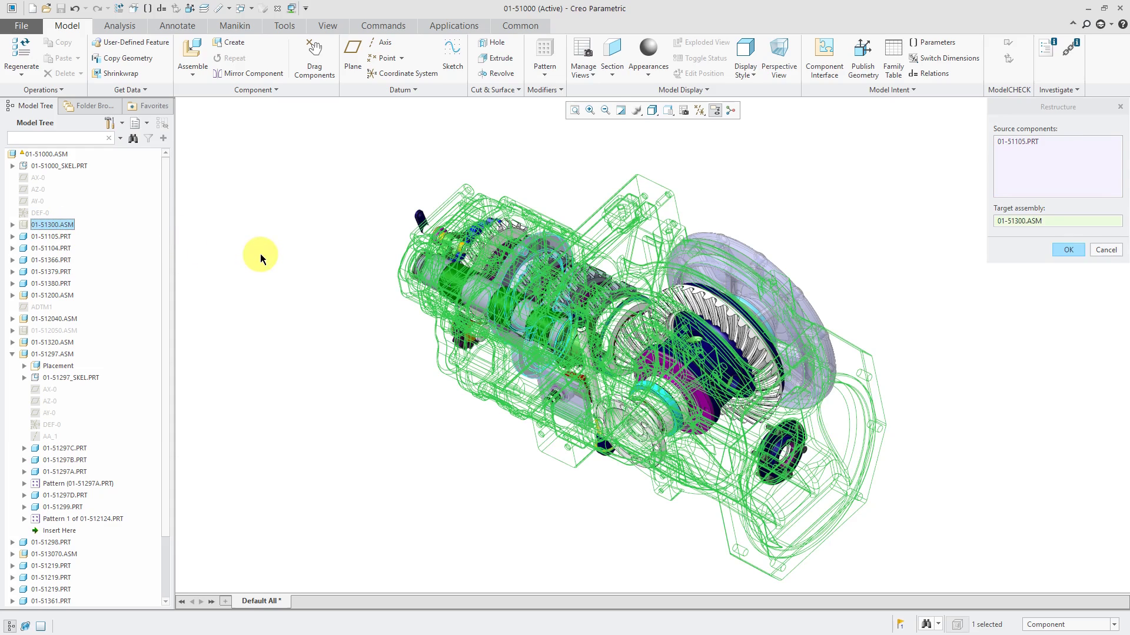
click(1067, 249)
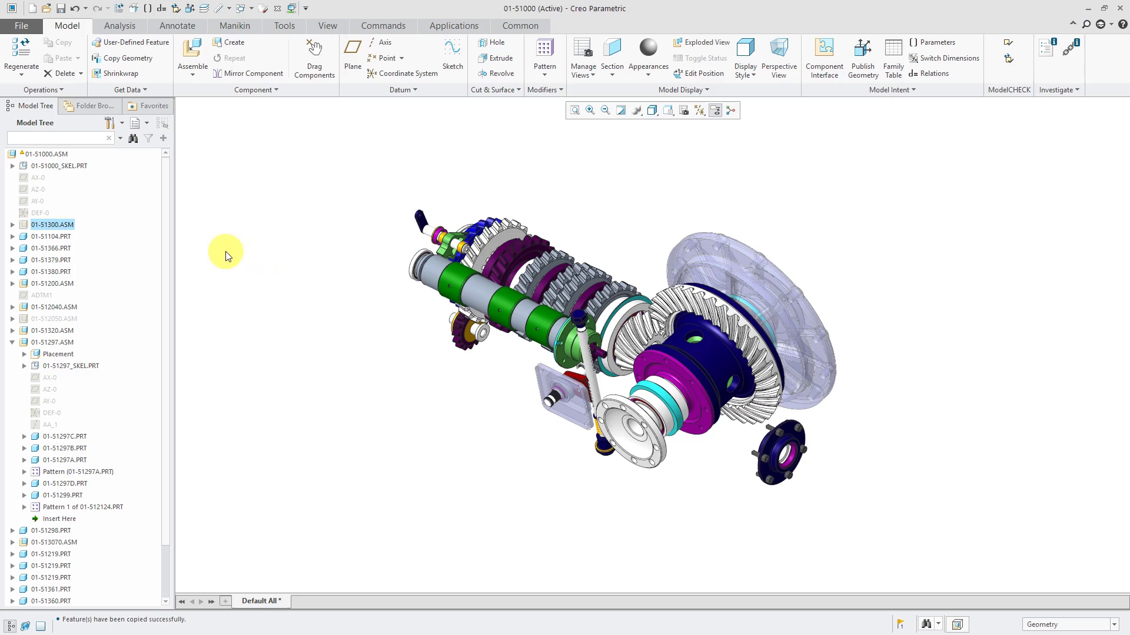
- Start another Restructure operation in the top-level assembly
click(266, 92)
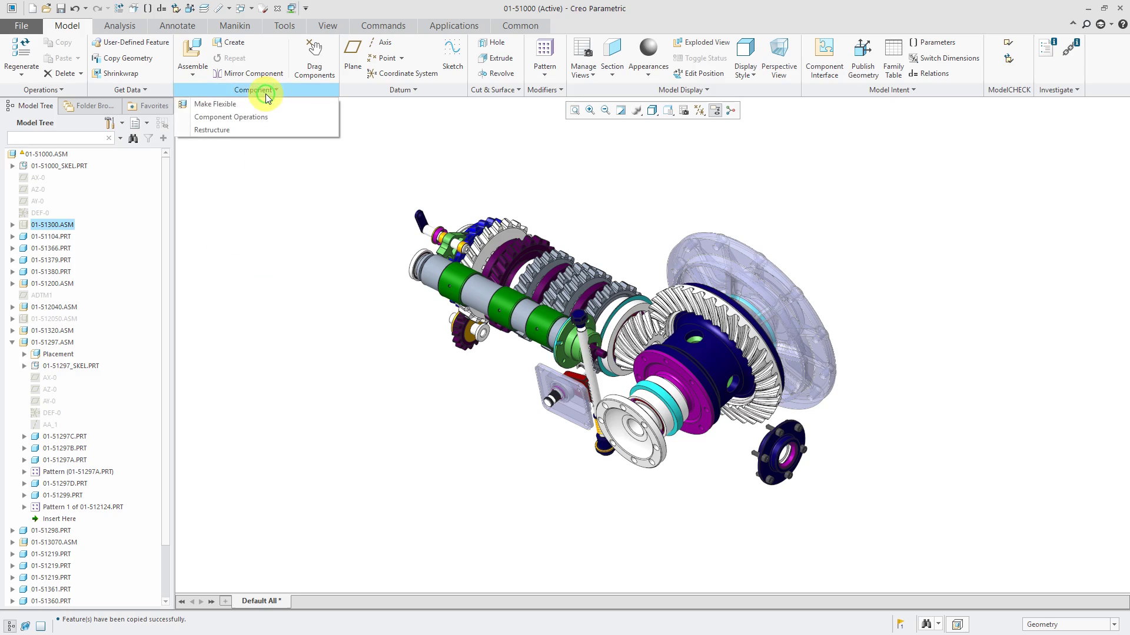
click(239, 133)
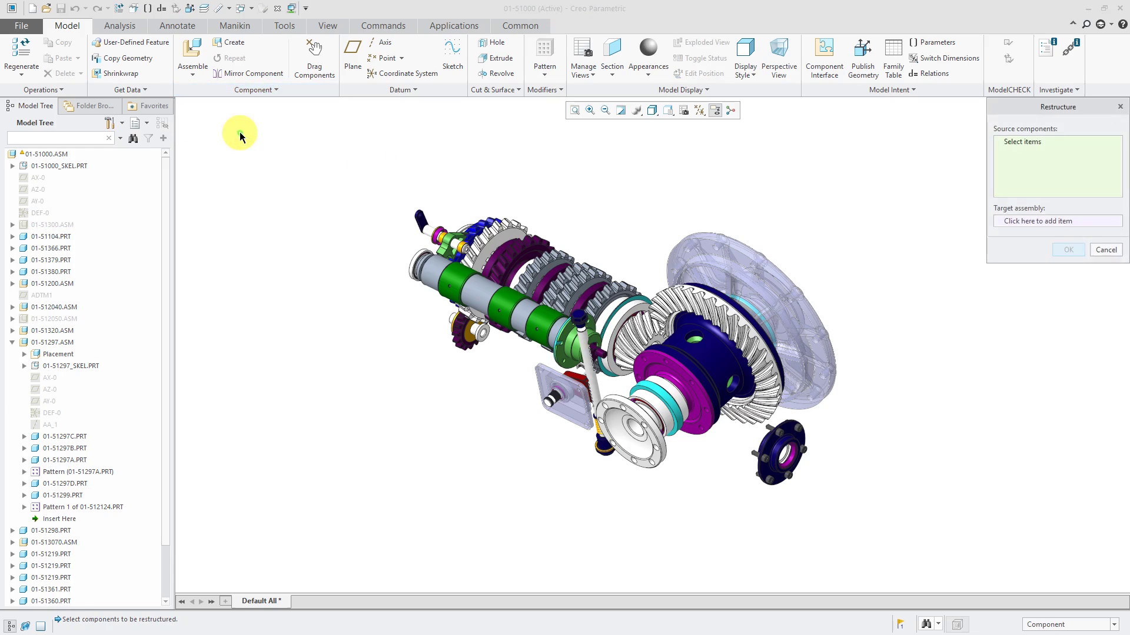